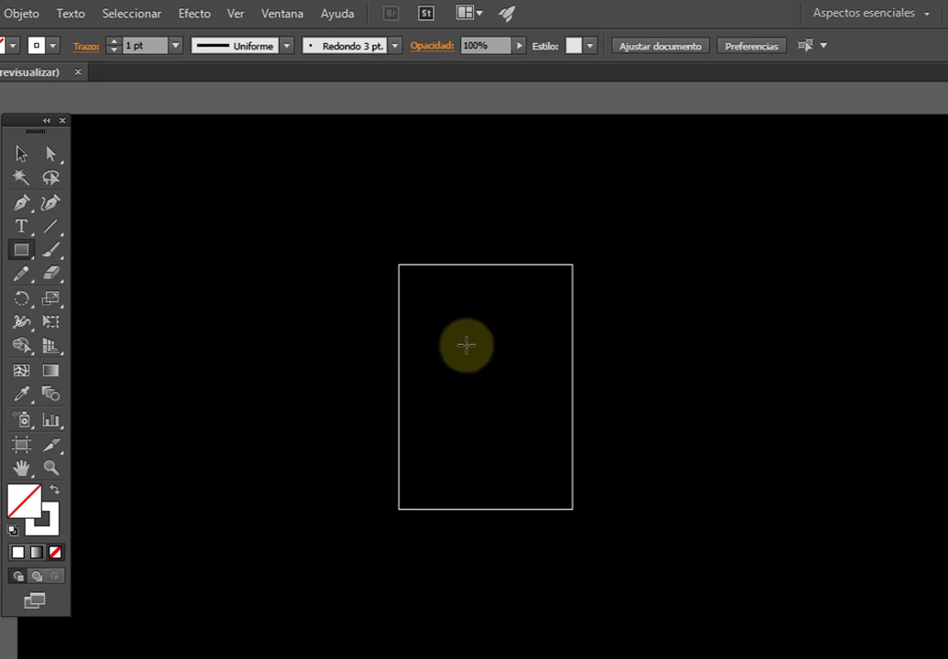
Step: Draw a narrow upright rectangle inside the large outlined rectangle and center it horizontally and vertically
drag(471, 325, 515, 452)
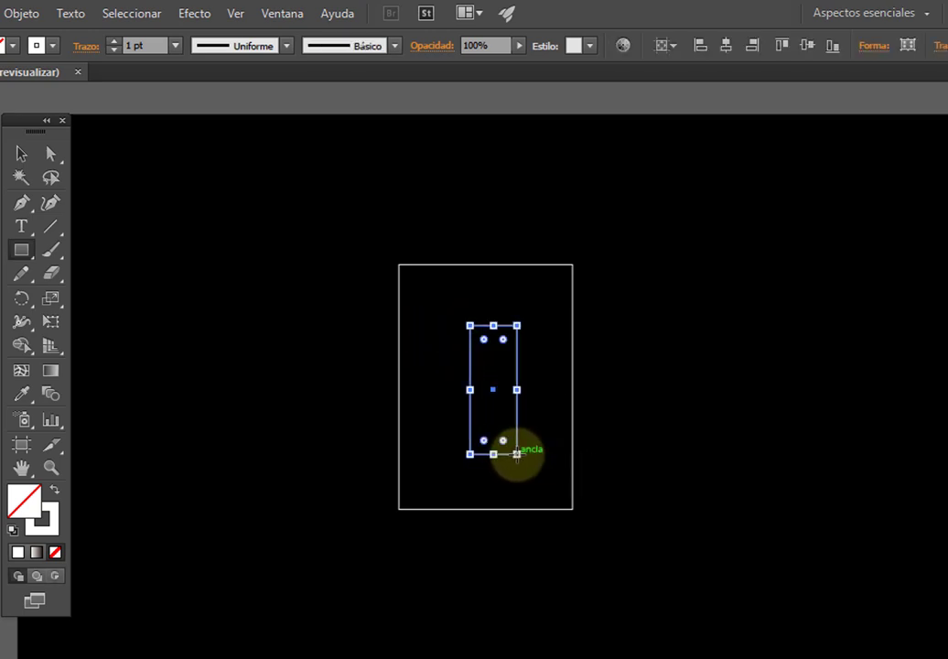
click(727, 46)
click(805, 45)
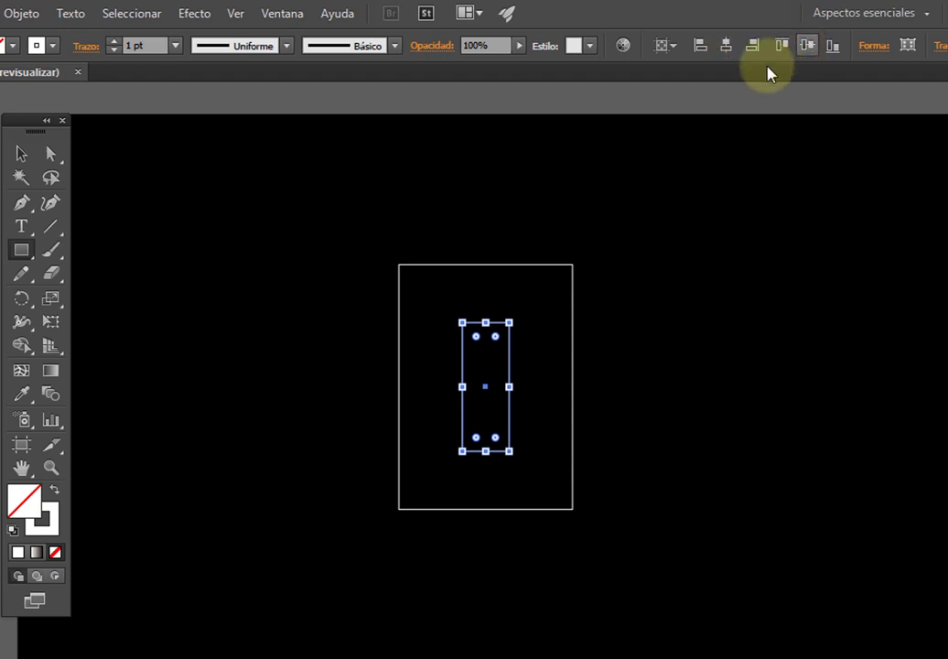
click(21, 154)
click(213, 210)
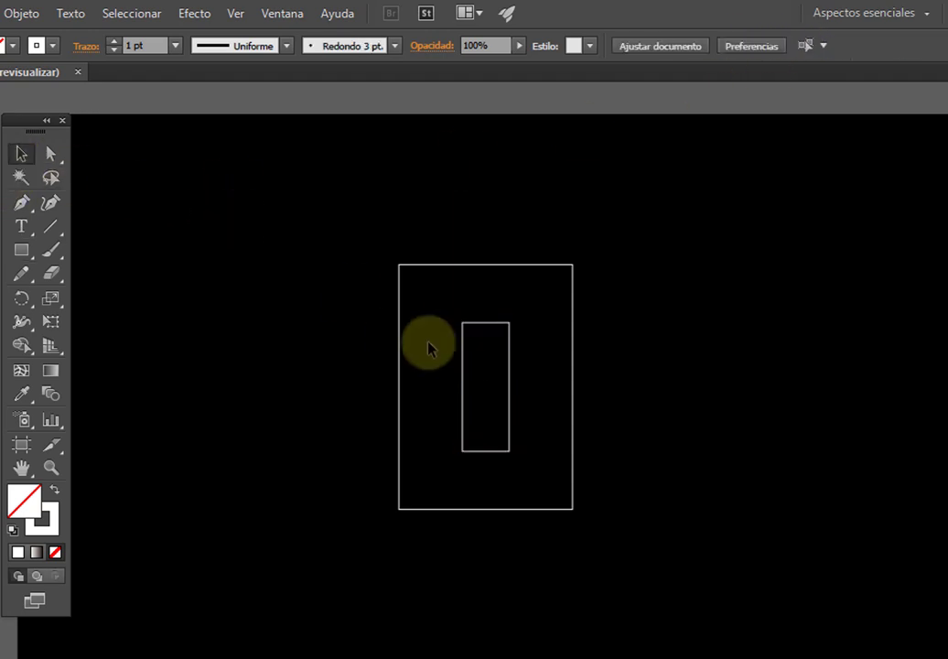
Step: Make two horizontal copies of the inner rectangle, one extending left near its top, one right at its base, and halve their heights toward the middle
click(508, 381)
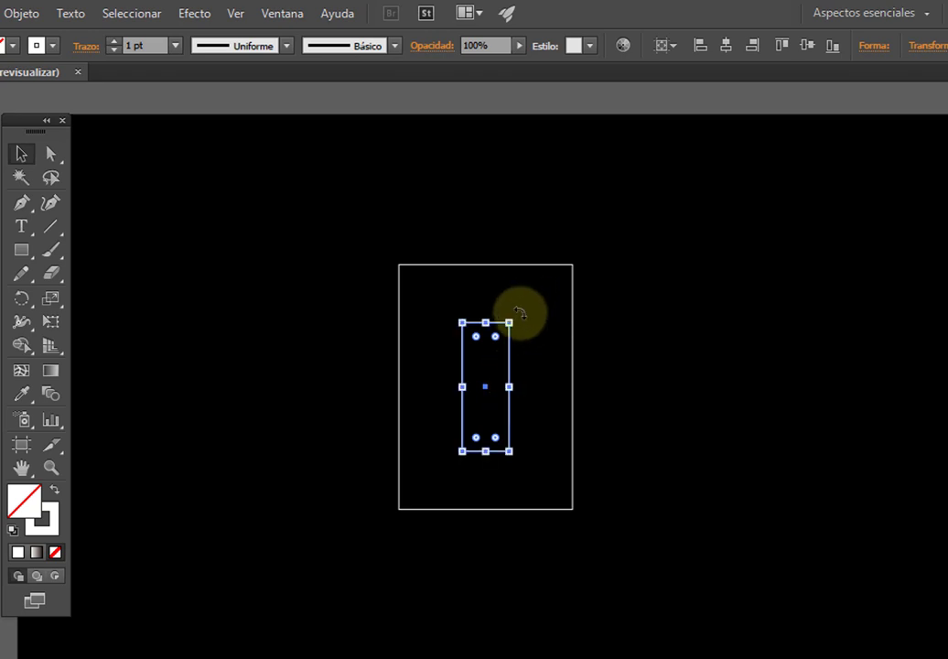
drag(521, 316, 554, 452)
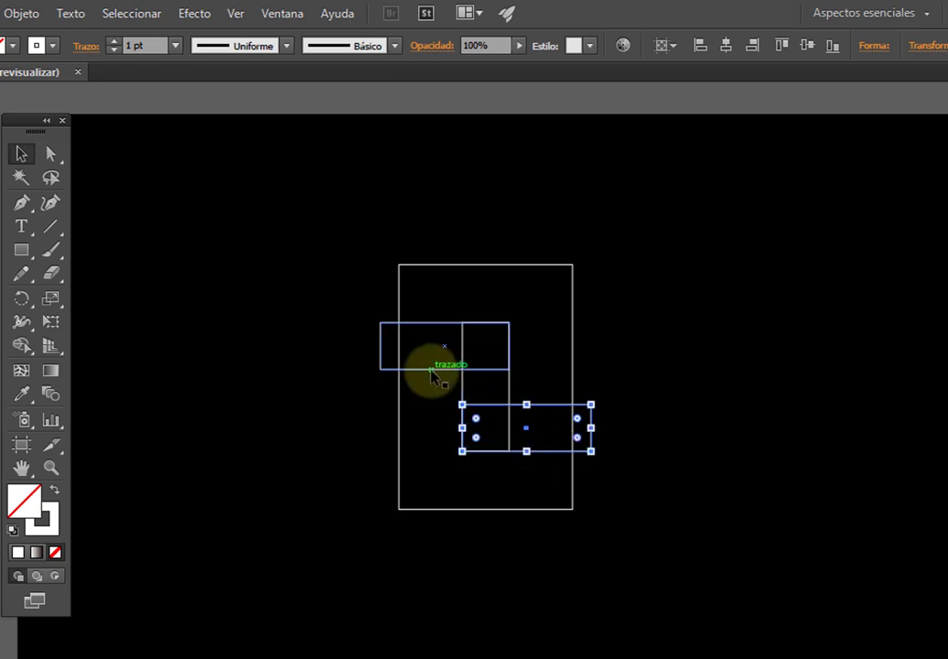
click(443, 324)
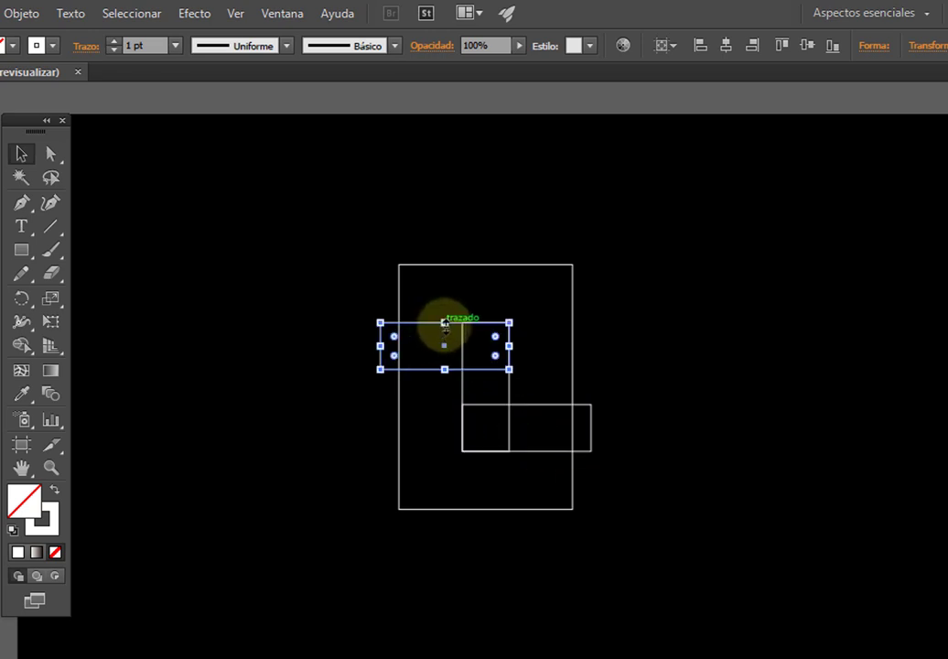
drag(445, 324, 444, 344)
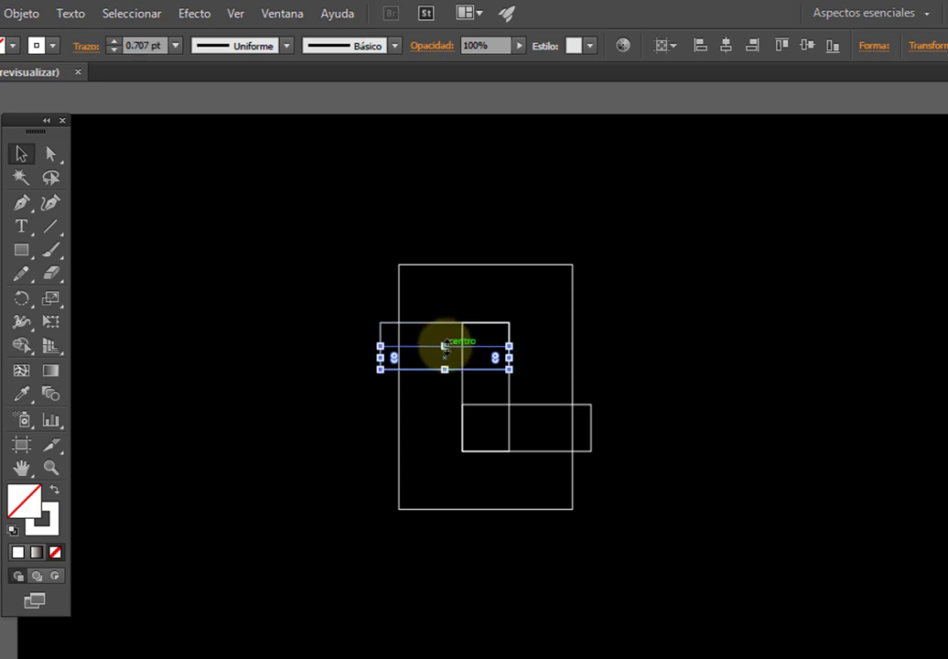
click(538, 407)
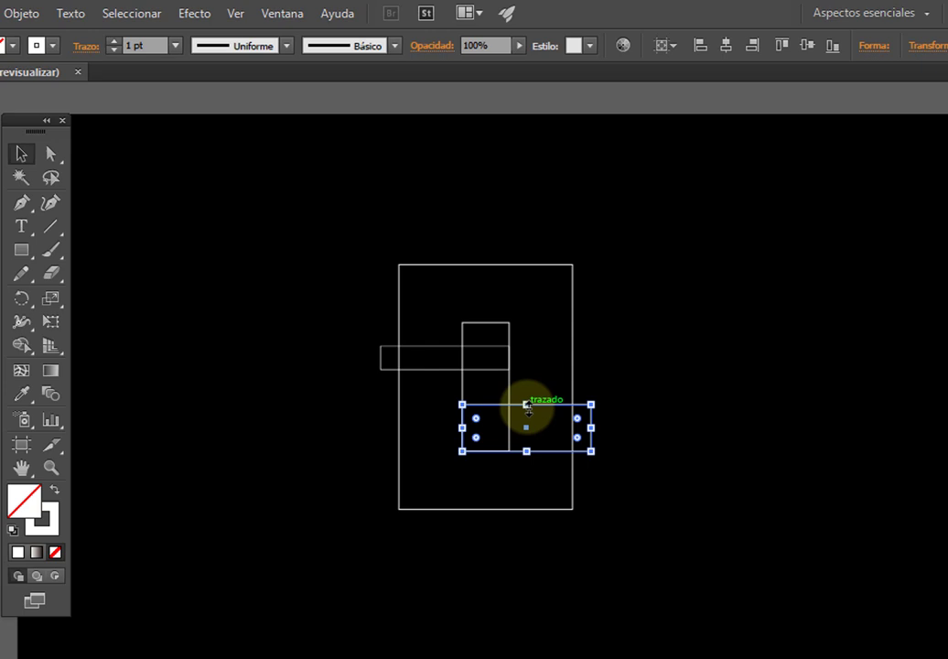
drag(526, 450, 530, 428)
click(629, 350)
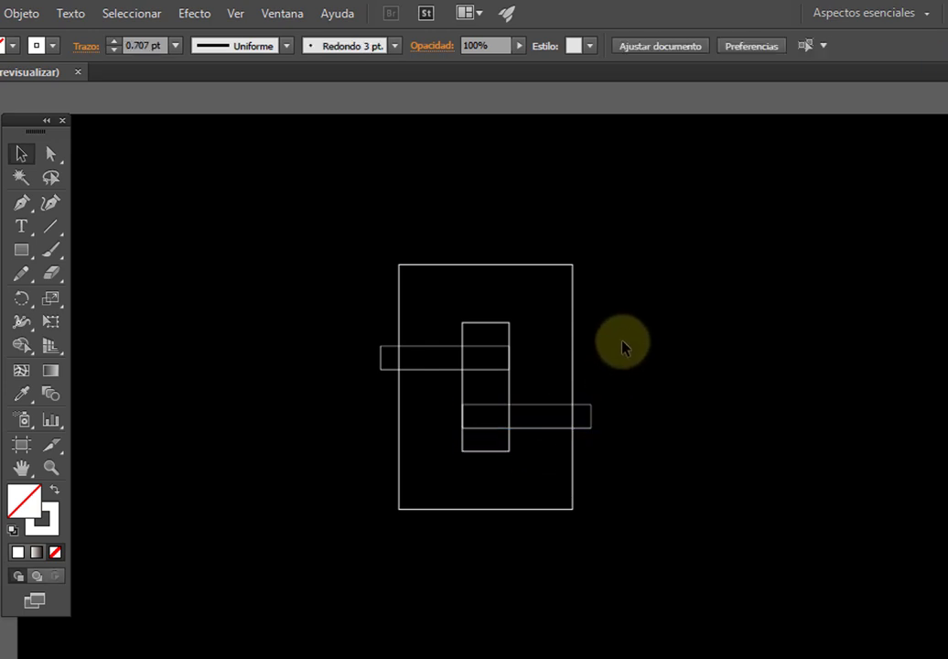
Step: Remove the horizontal bars and the upper and lower inner cavities from the overlapping rectangles with Shape Builder, leaving a block numeral 2
drag(645, 240, 311, 543)
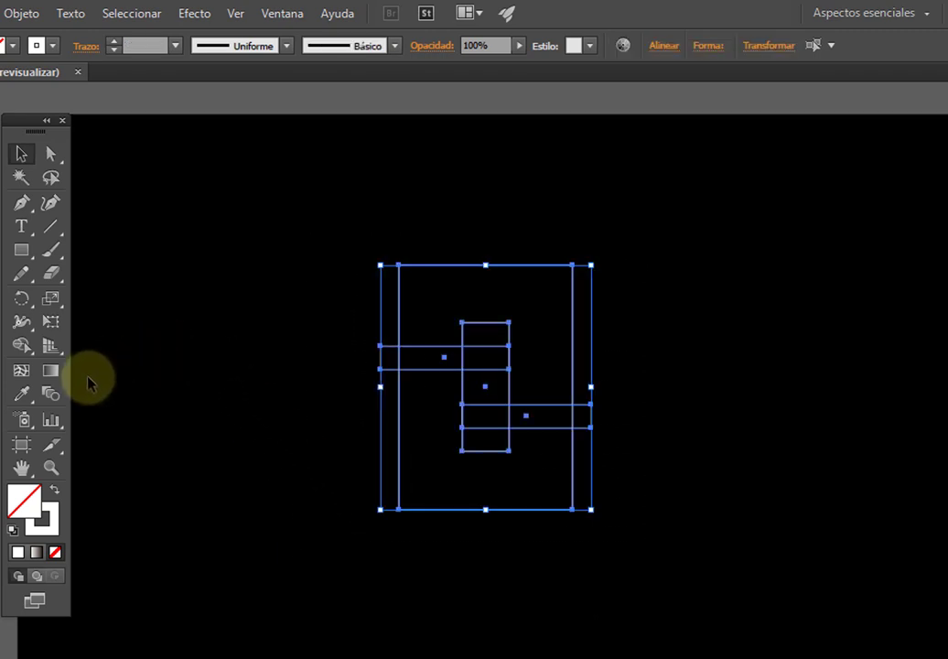
click(21, 345)
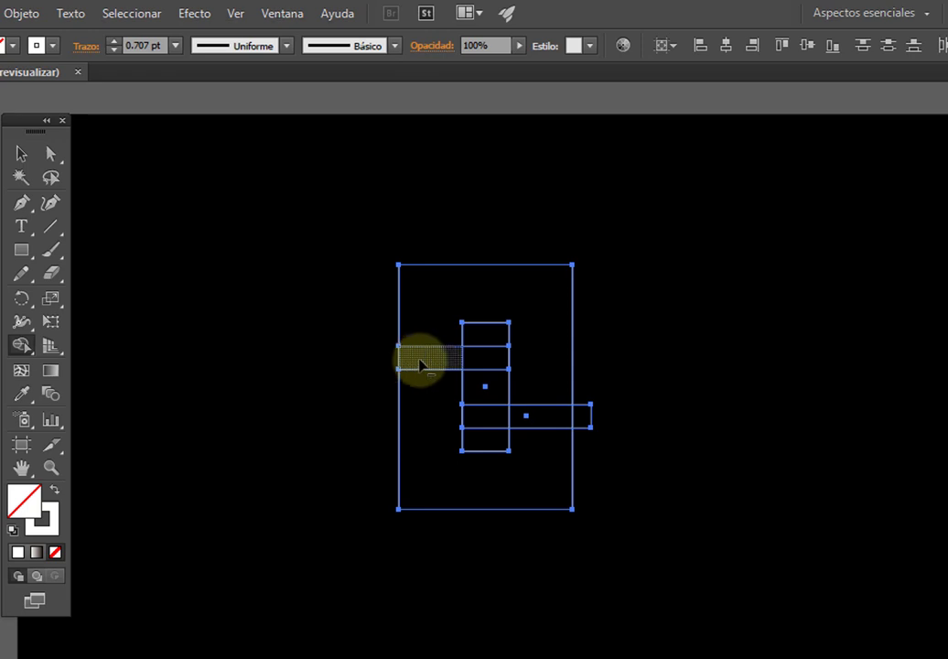
alt+click(420, 365)
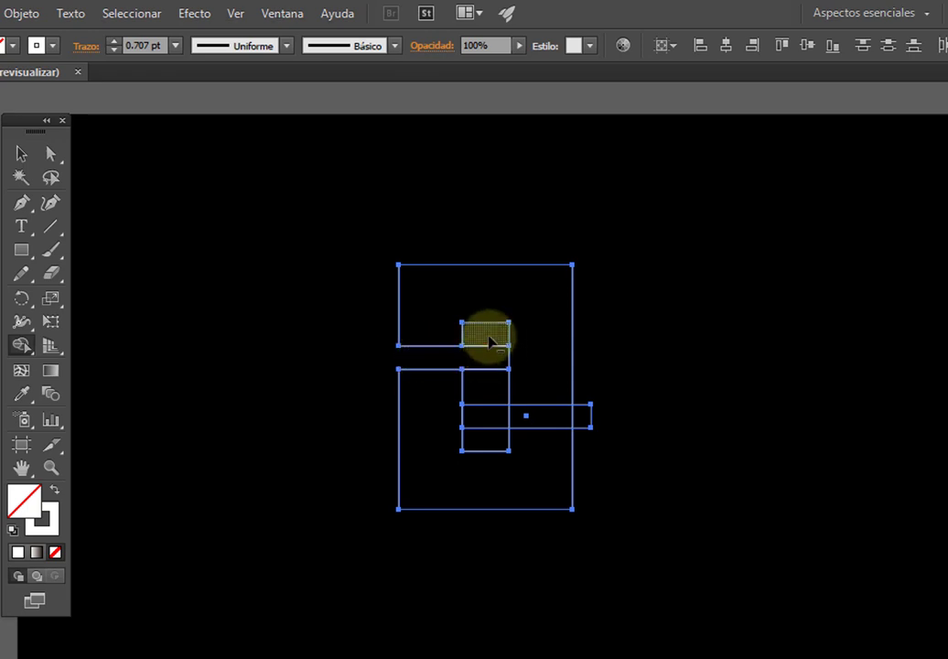
drag(489, 340, 489, 359)
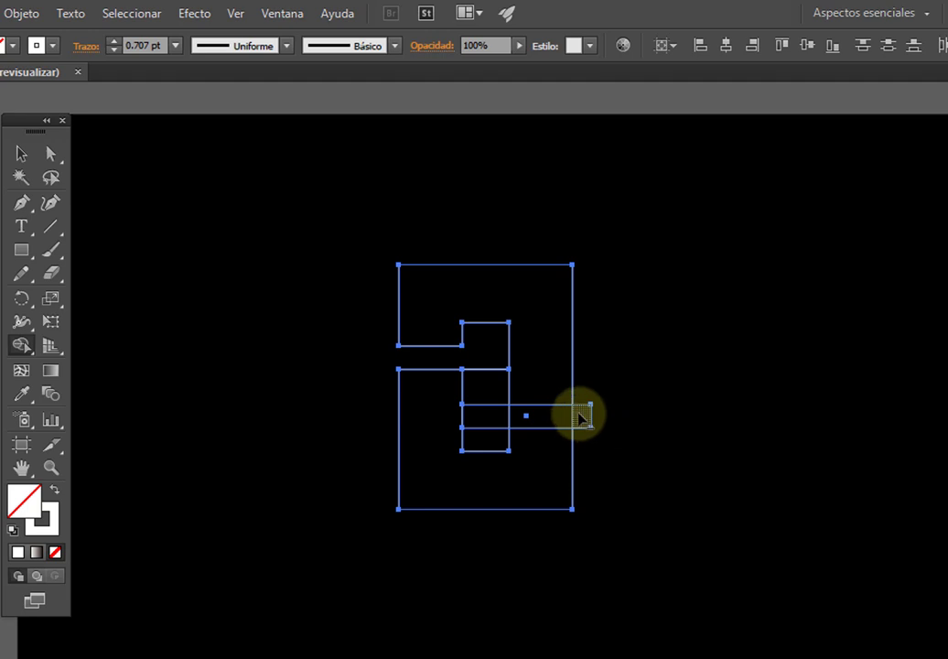
alt+click(581, 418)
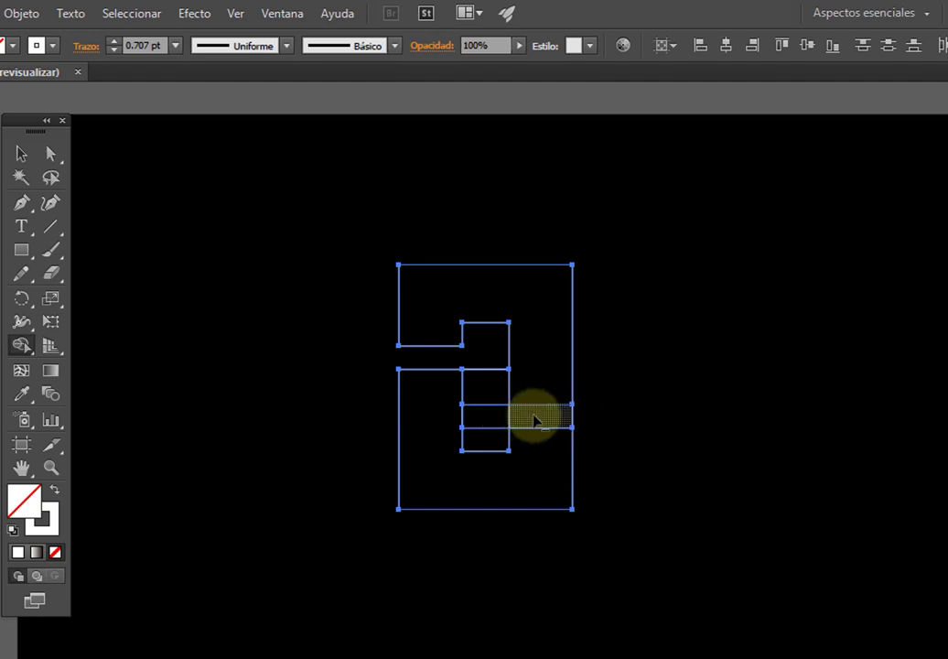
alt+click(536, 421)
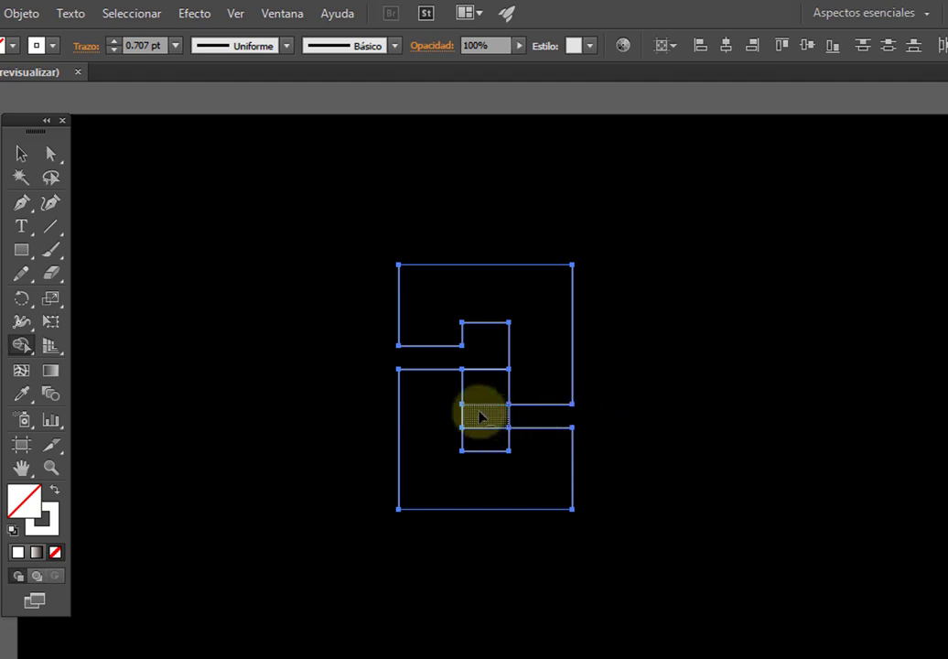
drag(485, 415, 479, 444)
Step: Select all remaining pieces of the numeral and unite them into one outline with Pathfinder
click(21, 154)
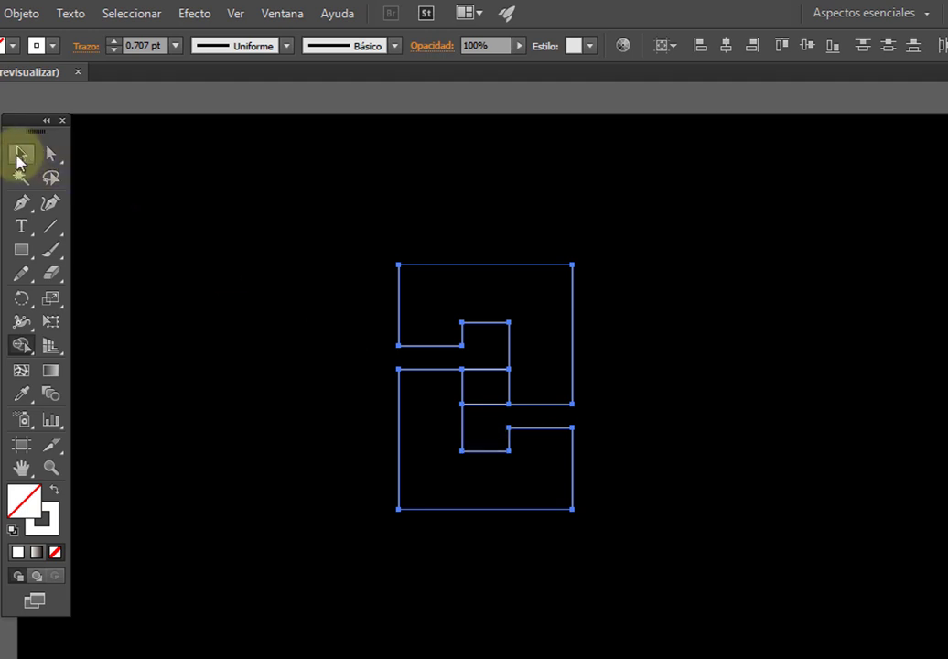
drag(355, 229, 625, 558)
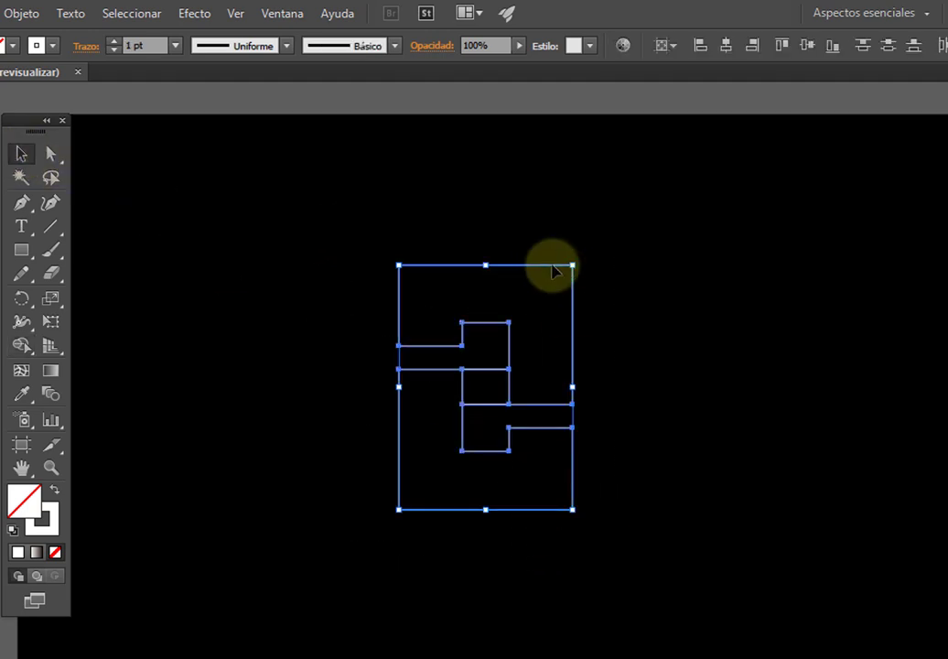
click(281, 22)
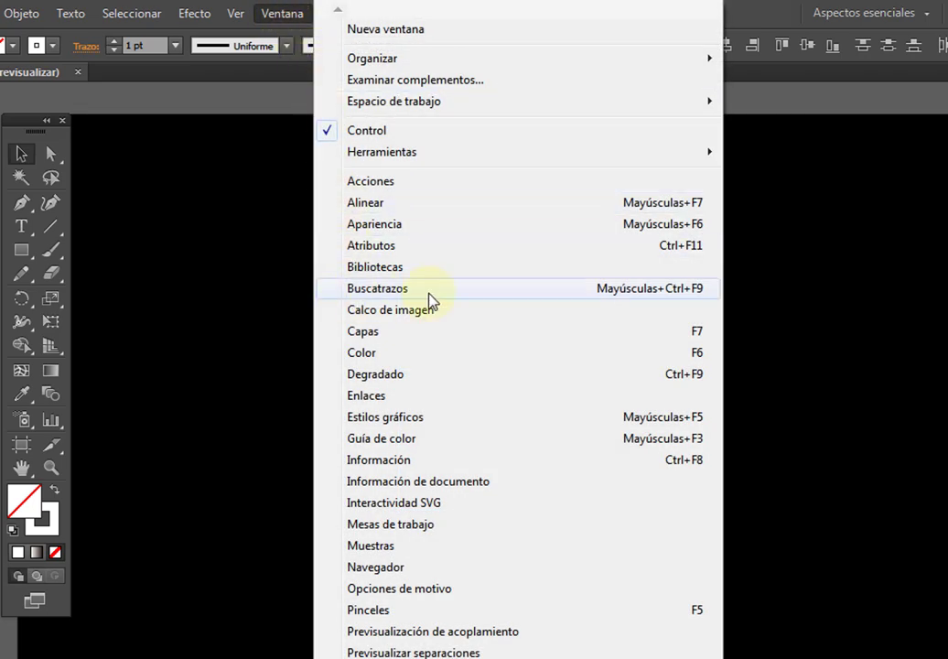
click(394, 288)
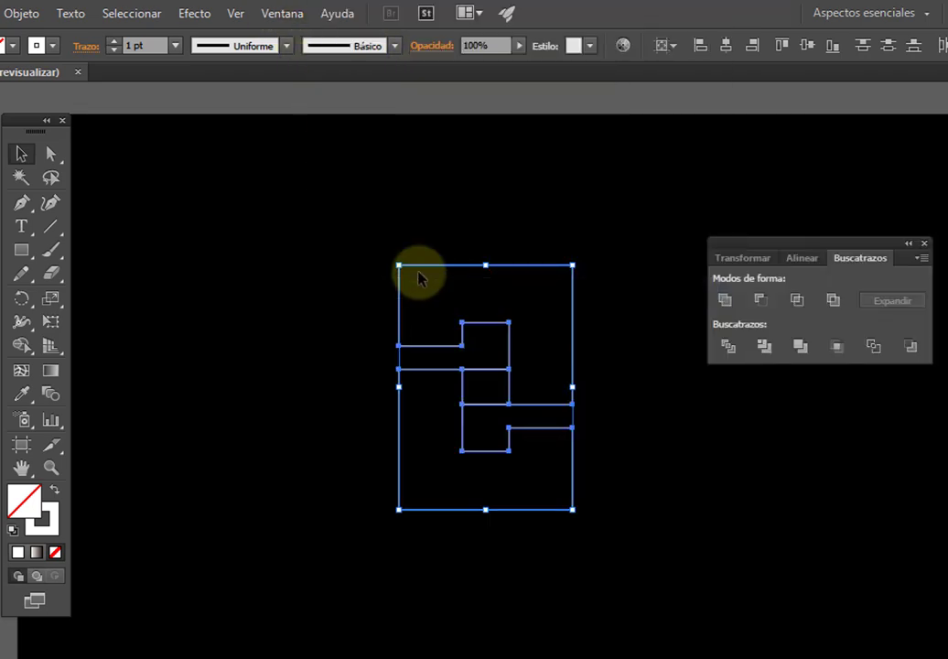
click(725, 299)
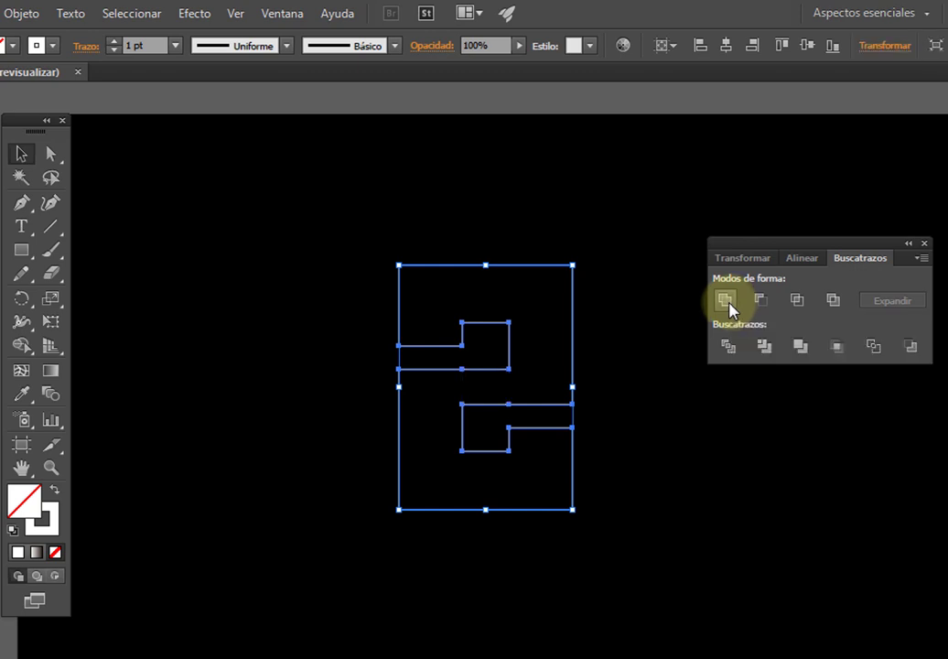
click(625, 323)
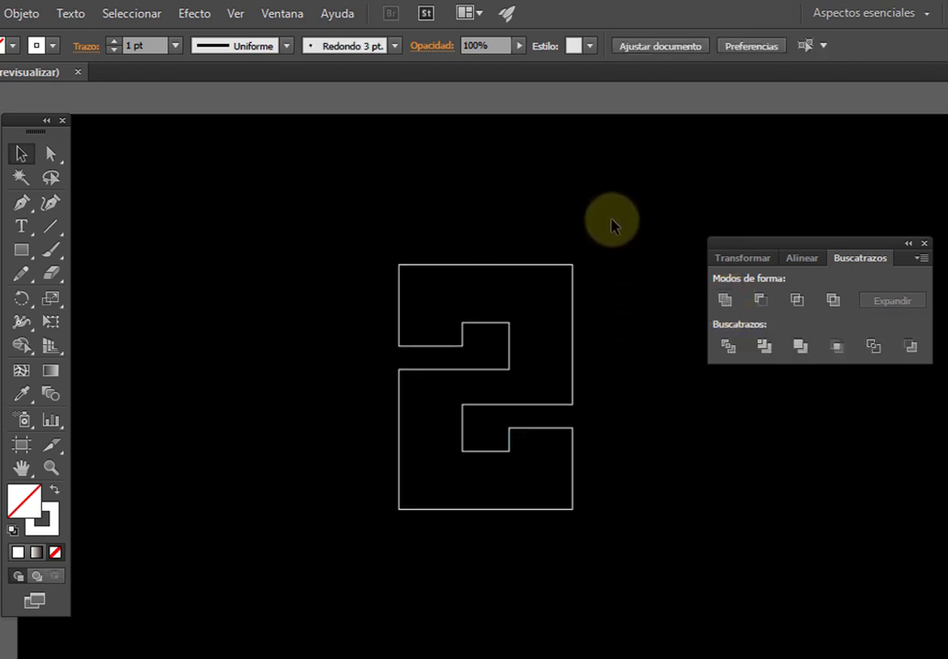
Step: Open the 2 outline by deleting the short horizontal end segments at its upper left and lower right using the Pen tool
drag(612, 219, 261, 537)
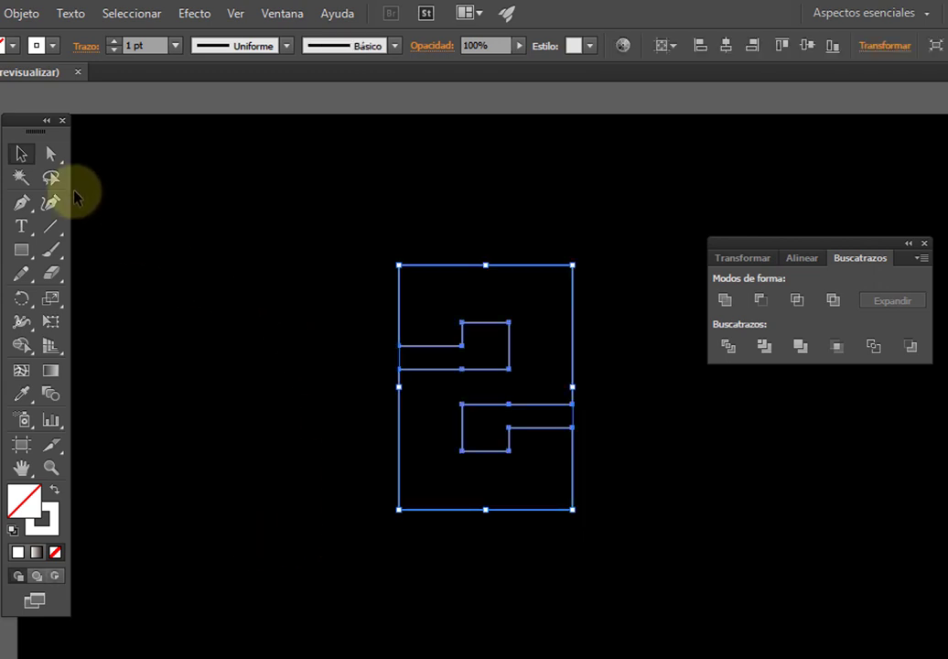
click(20, 215)
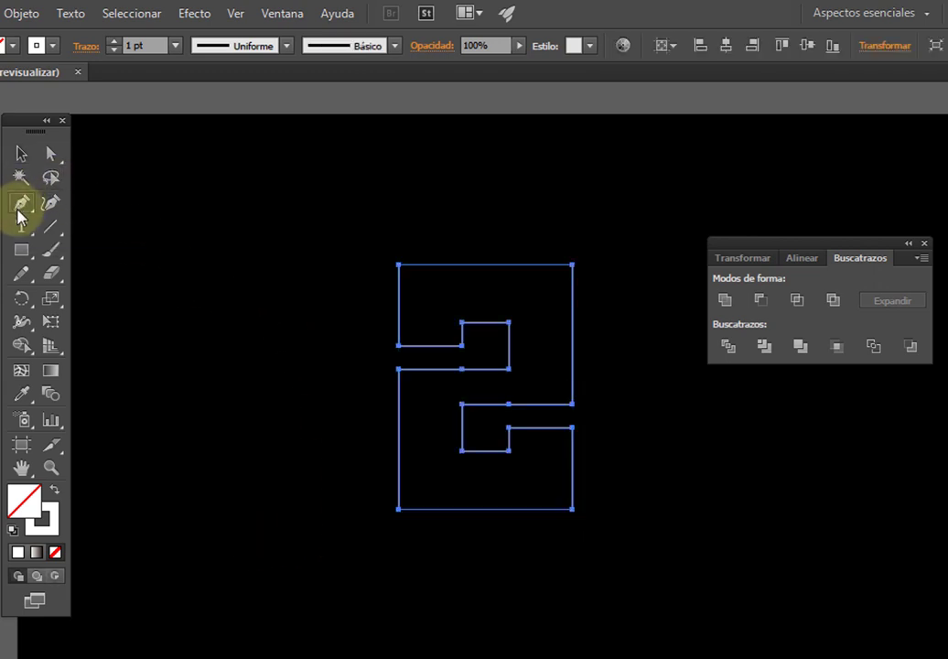
click(431, 345)
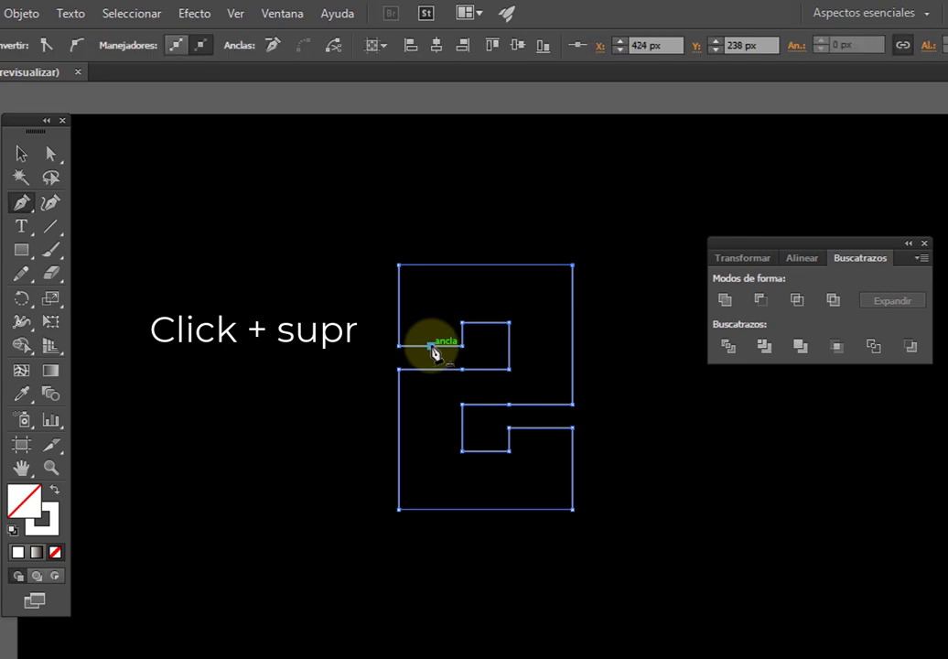
key(Delete)
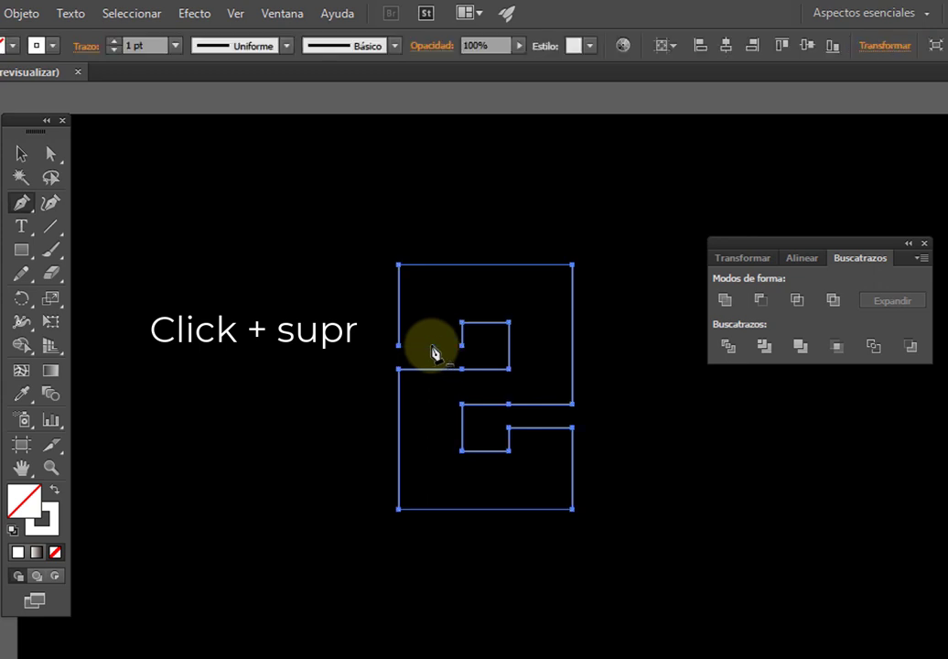
click(538, 427)
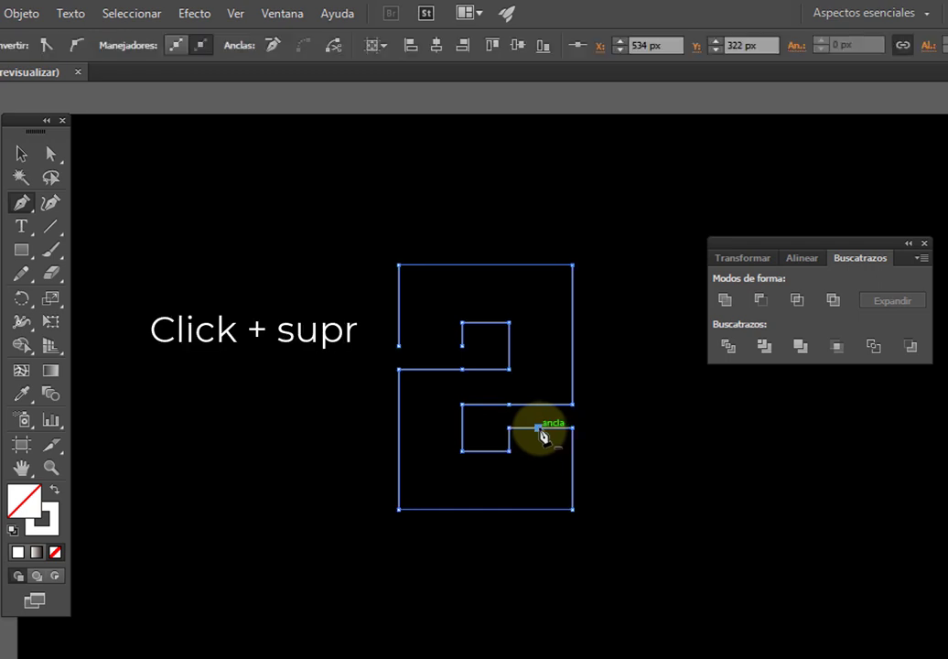
key(Delete)
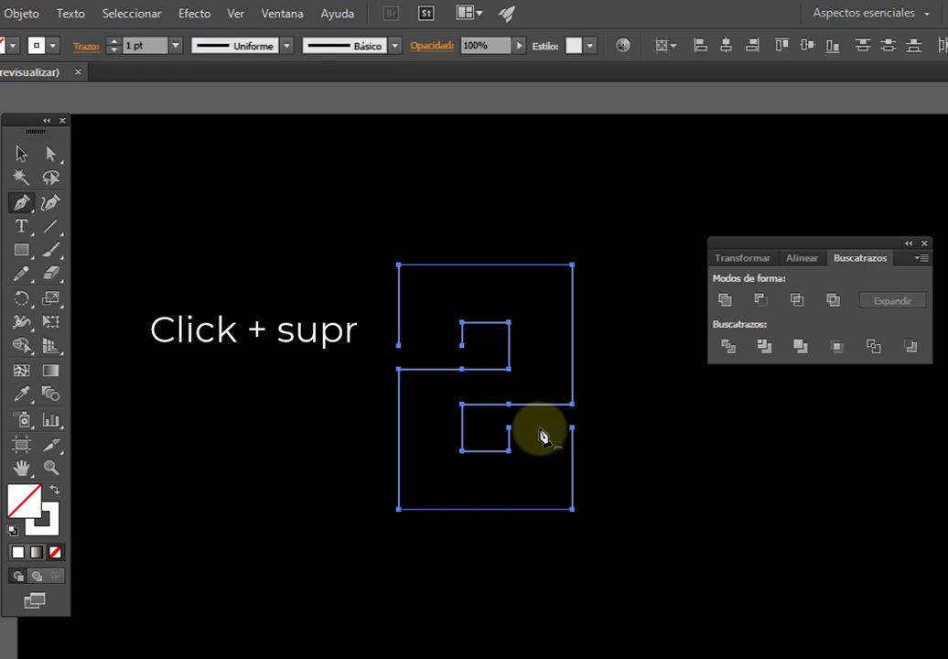
Step: Set the blend options for the two paths to Specified Steps (Pasos especificados) with 10 steps and path-aligned orientation
click(20, 154)
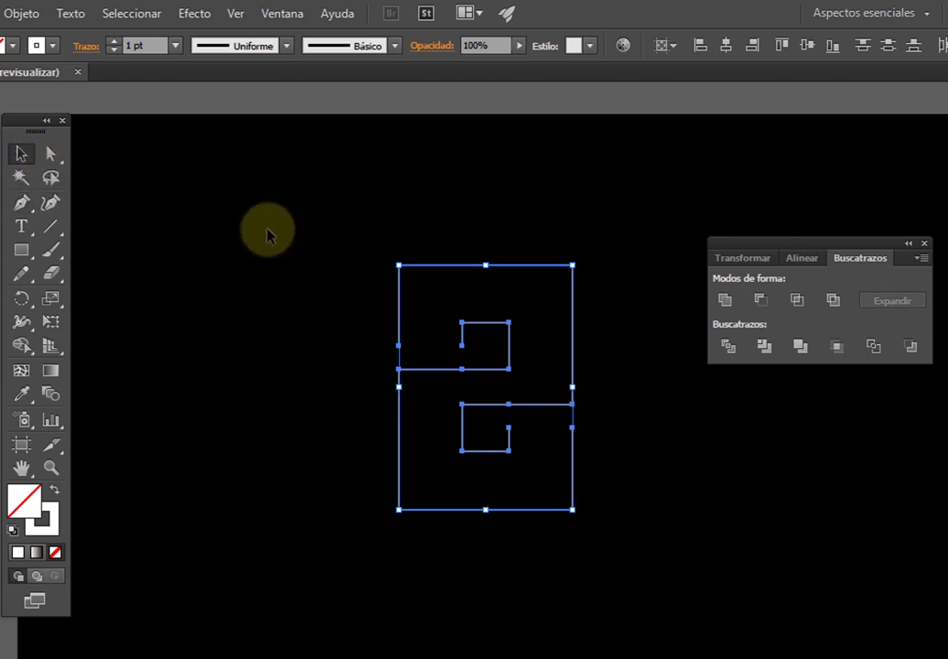
click(26, 16)
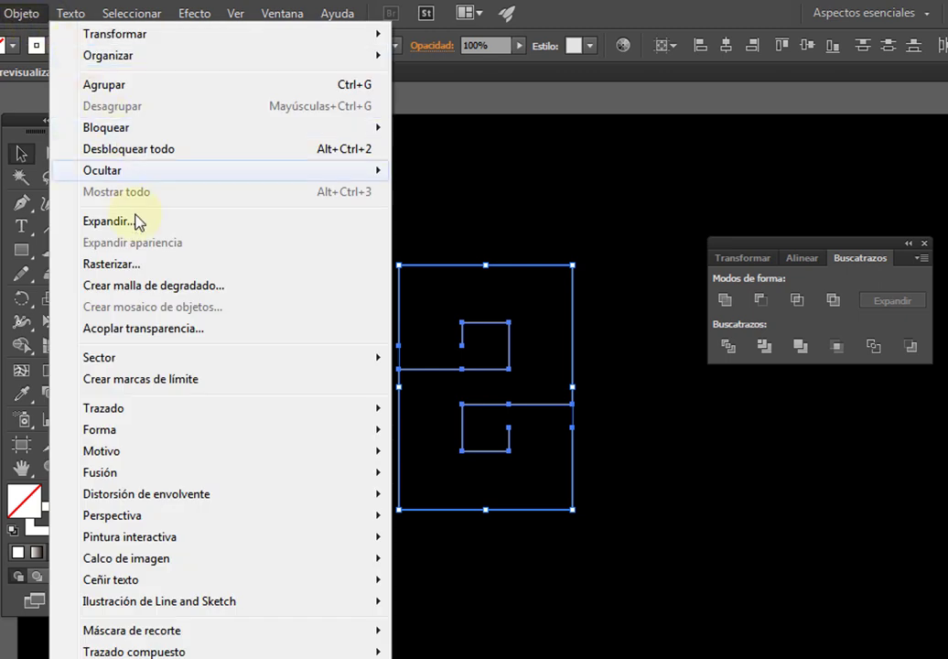
mouse_move(102, 478)
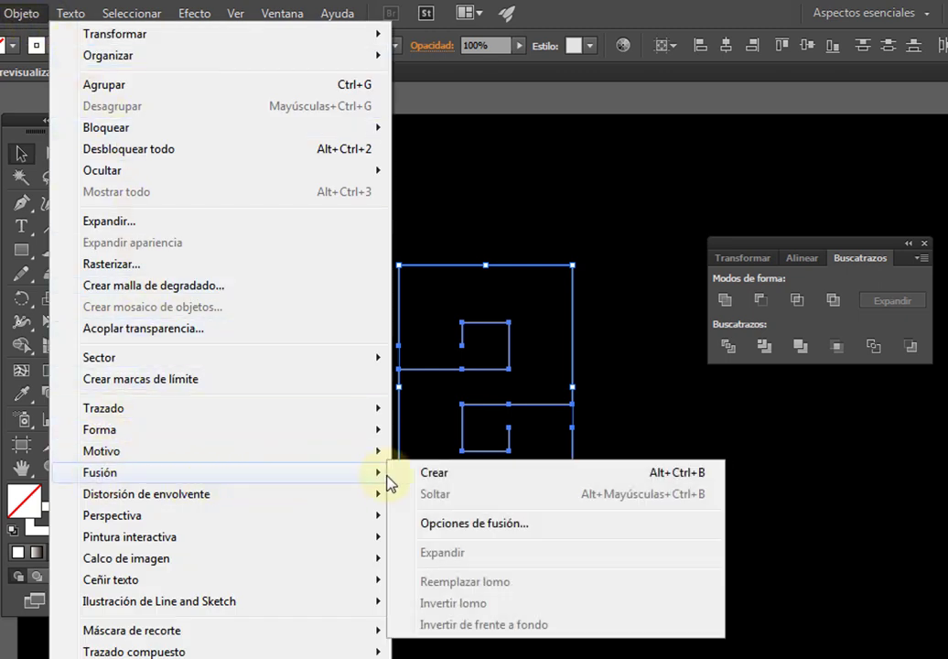
click(531, 525)
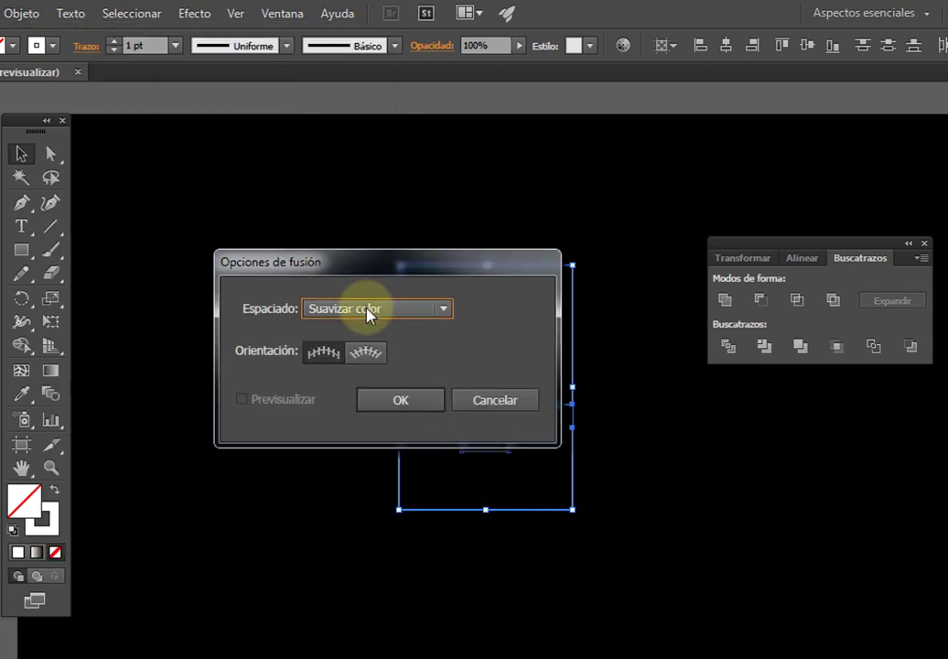
click(368, 312)
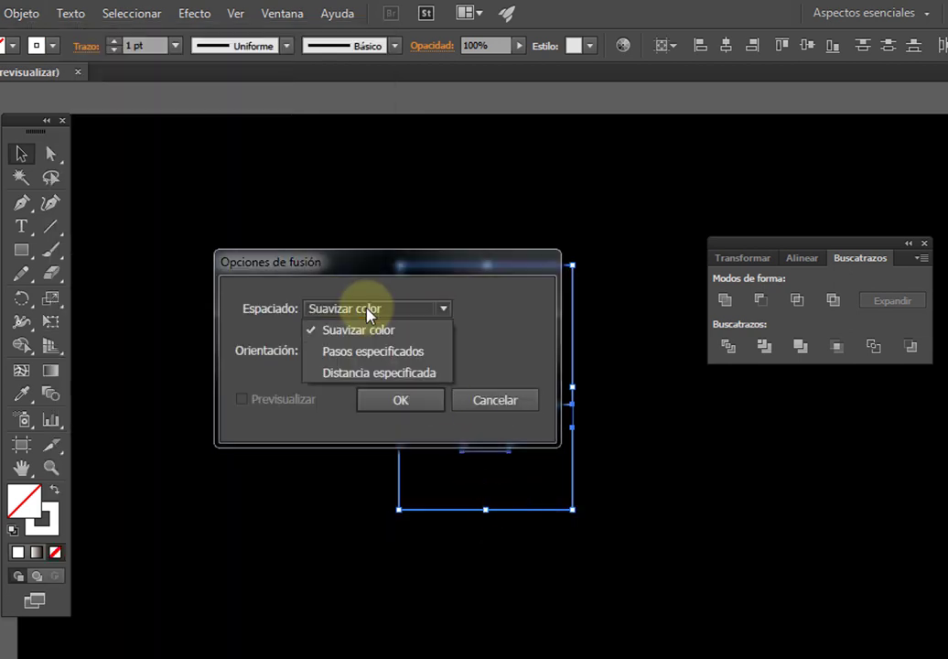
click(406, 353)
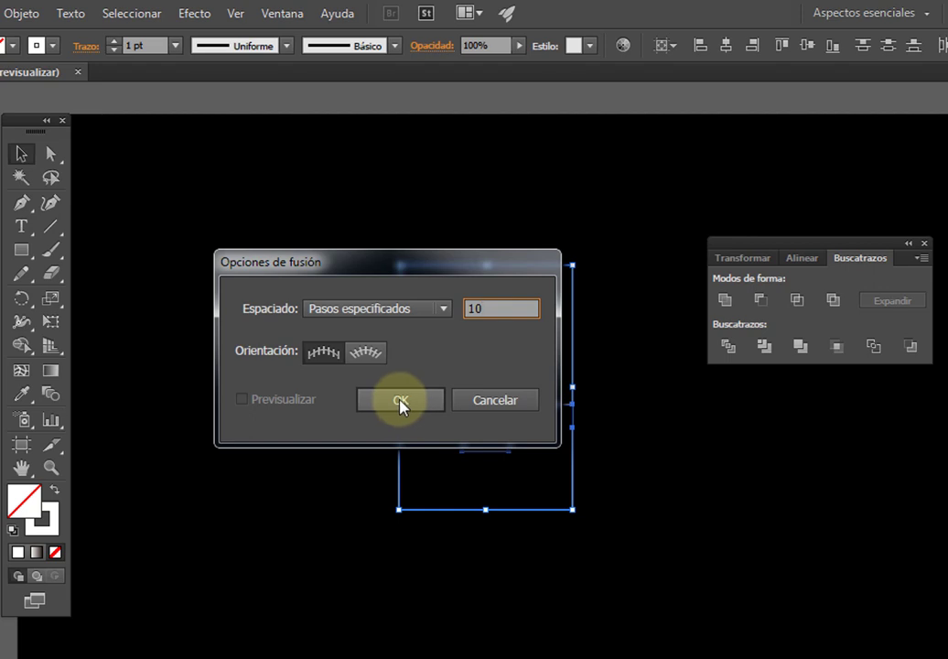
click(365, 354)
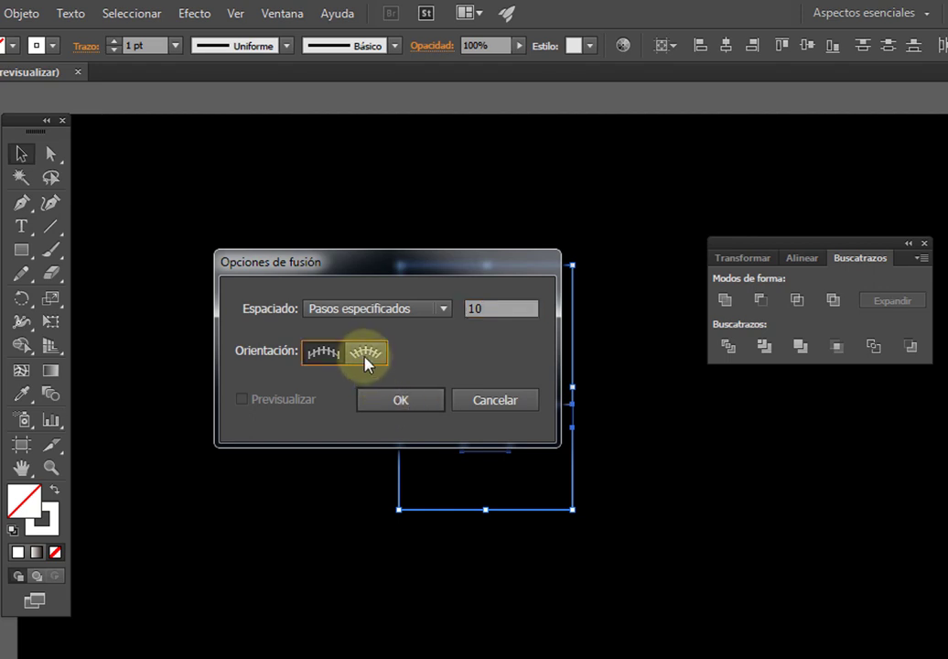
click(397, 402)
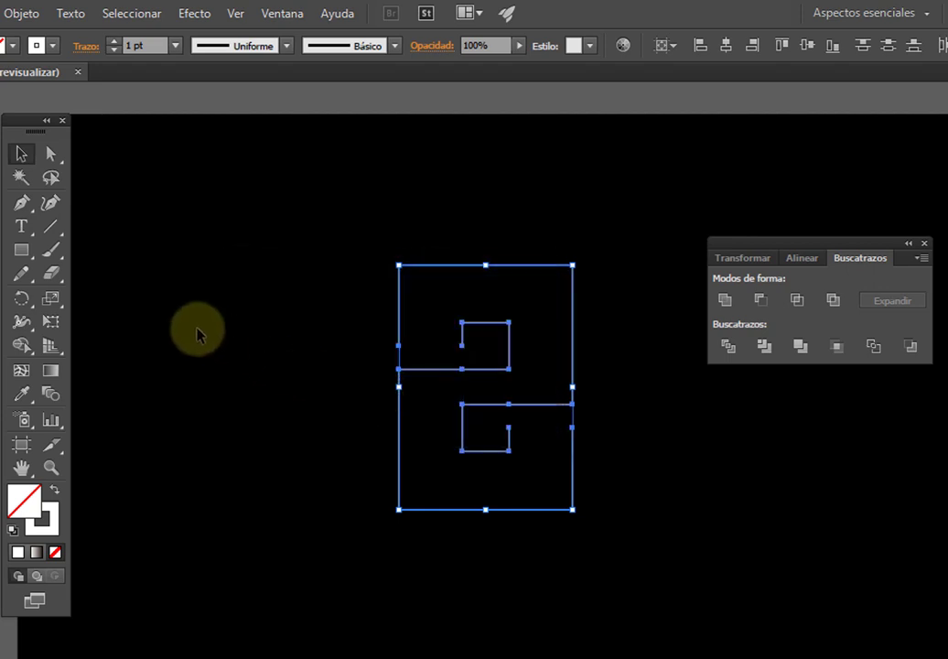
Step: Blend the numeral 2's outer top edge with its inner cavity path using the Blend tool, and deselect the result
click(52, 401)
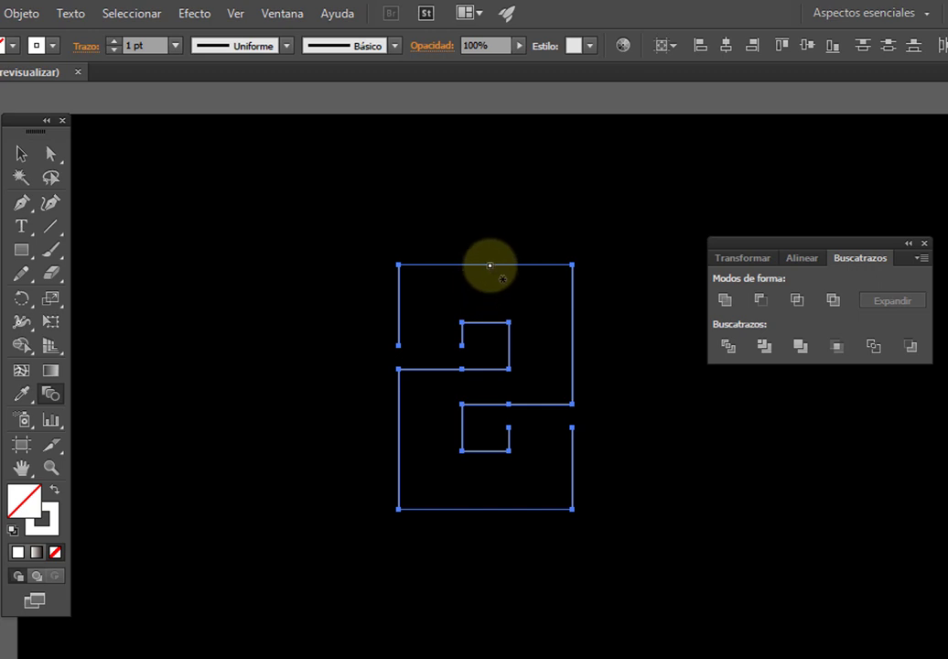
click(487, 322)
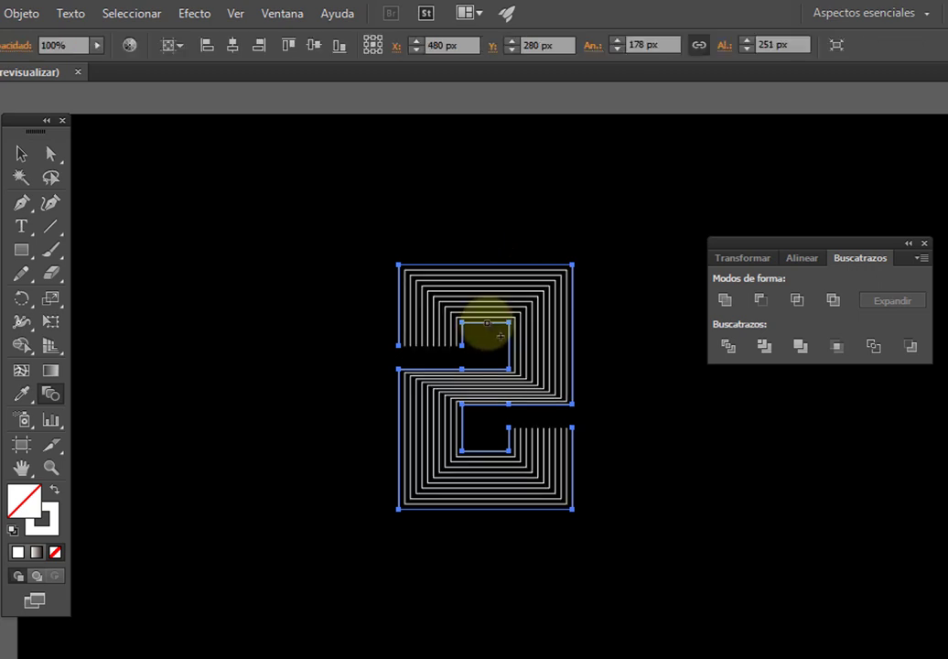
click(21, 154)
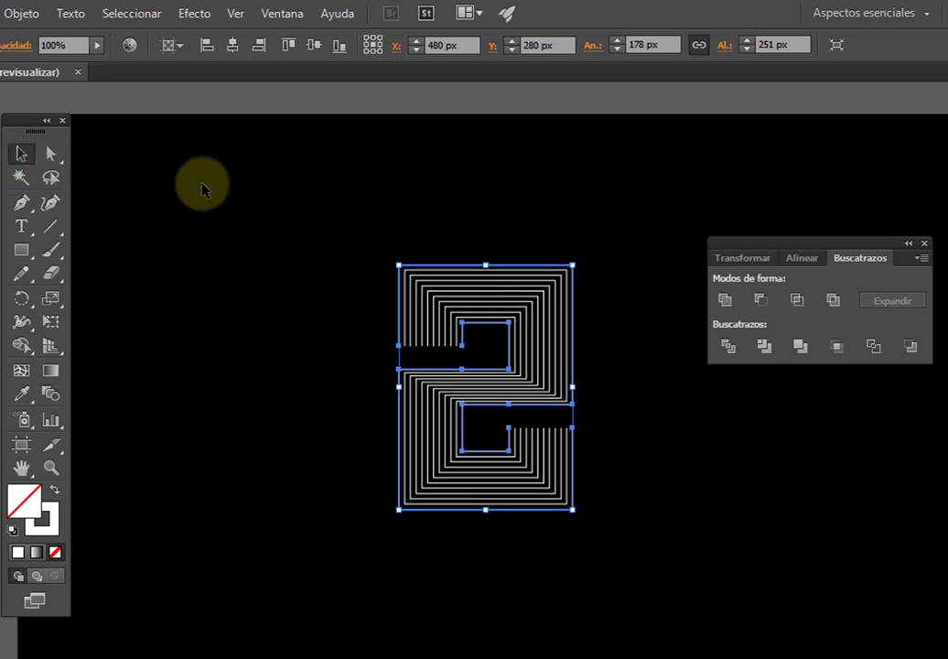
click(298, 196)
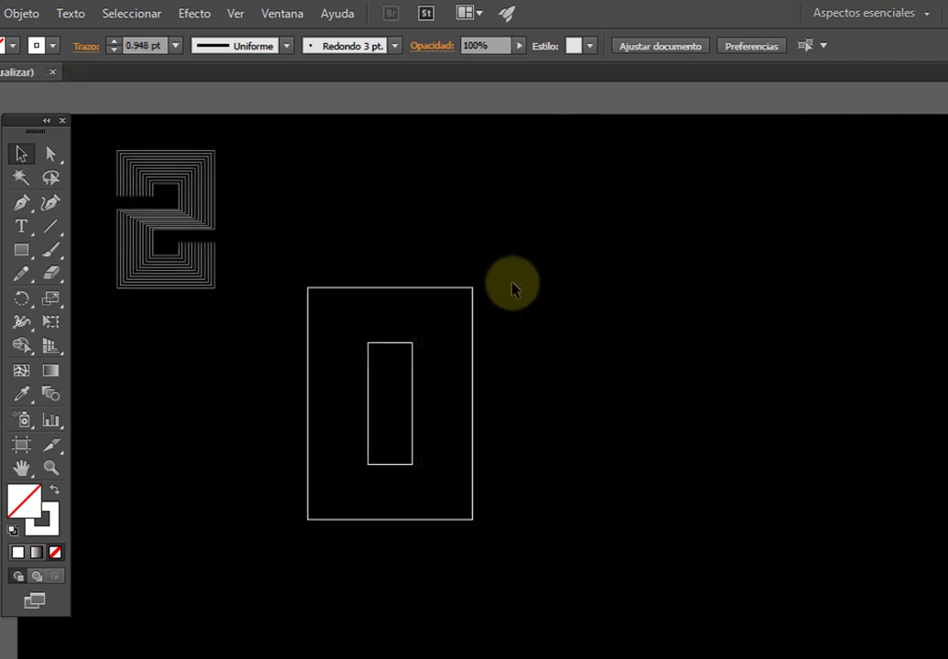
Step: Duplicate the two nested rectangles alongside the original, and blend the original pair into a numeral 0 of concentric lines
drag(512, 270, 543, 378)
drag(479, 246, 271, 424)
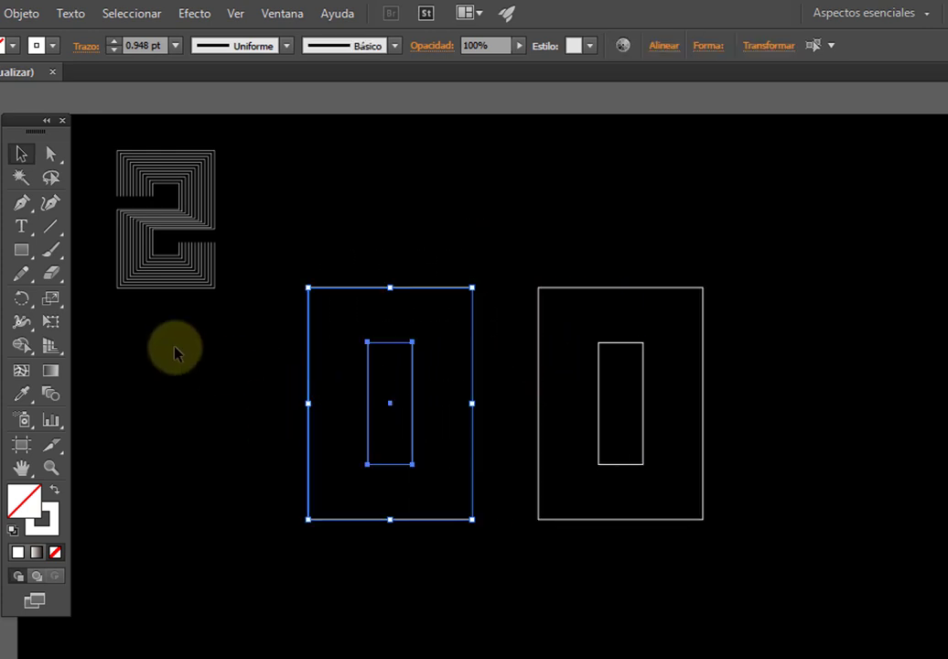
click(51, 394)
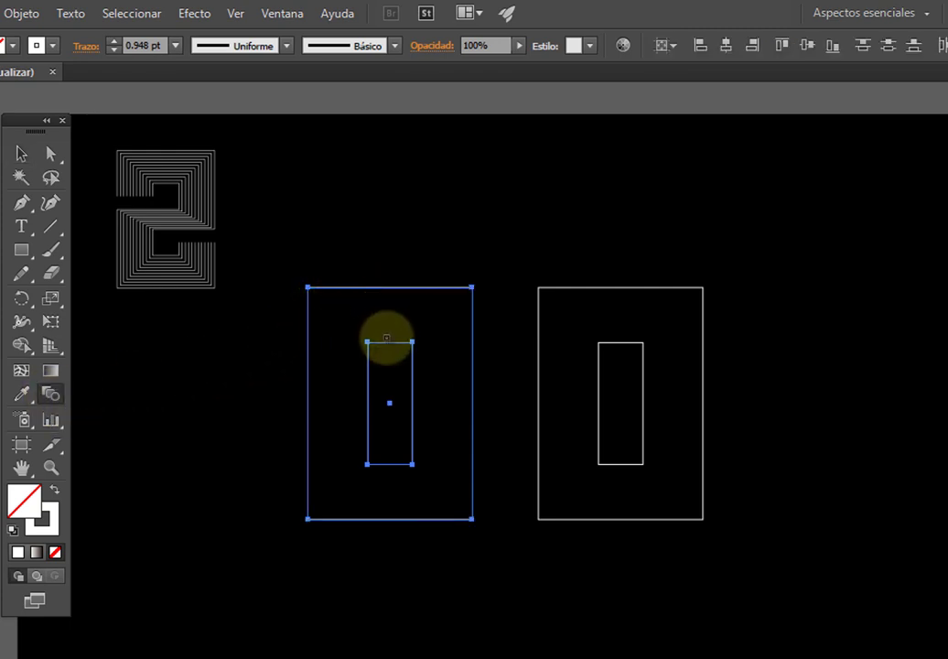
click(401, 355)
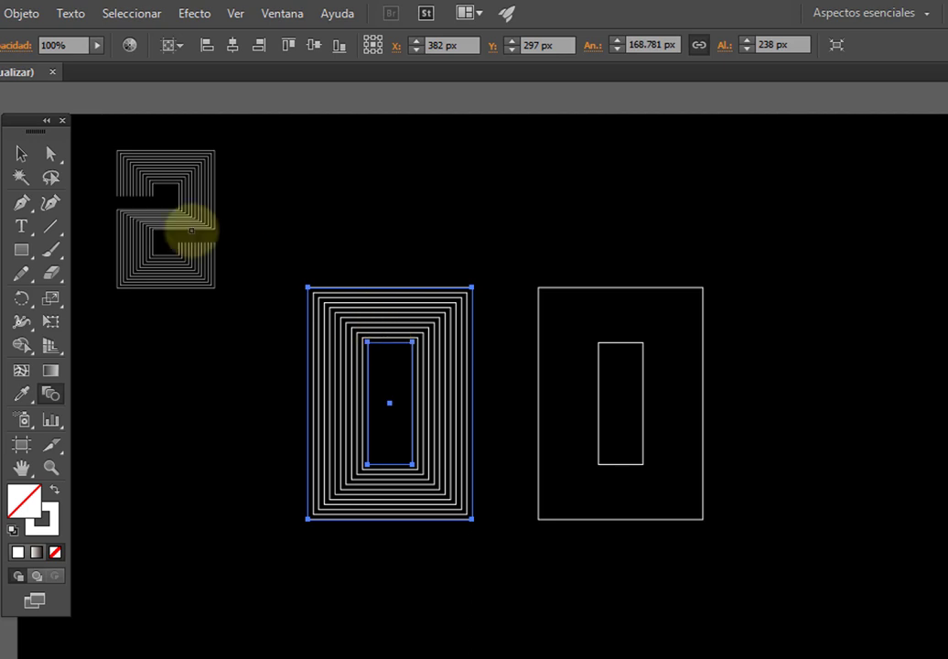
click(21, 154)
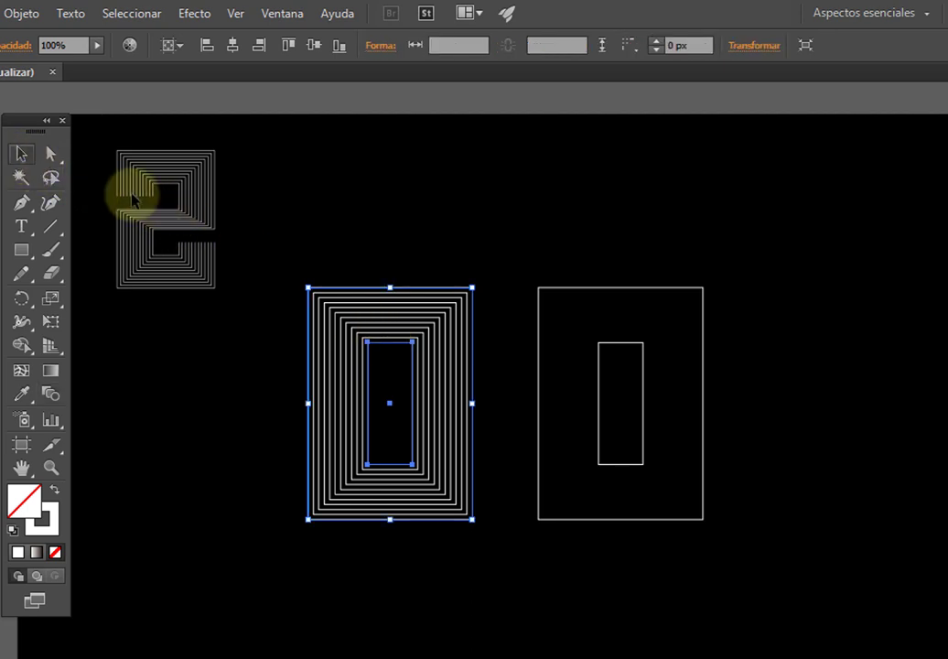
click(580, 266)
Step: Reshape the copied rectangles into a 1: narrow the outer one into a stem, and raise and shorten the inner one as its flag
click(539, 401)
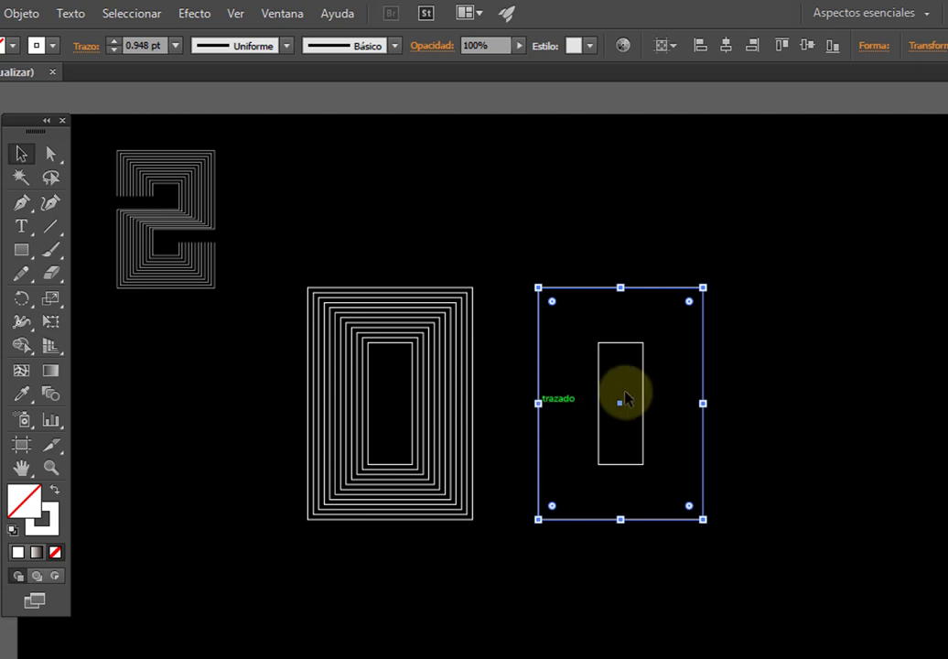
drag(539, 402, 642, 400)
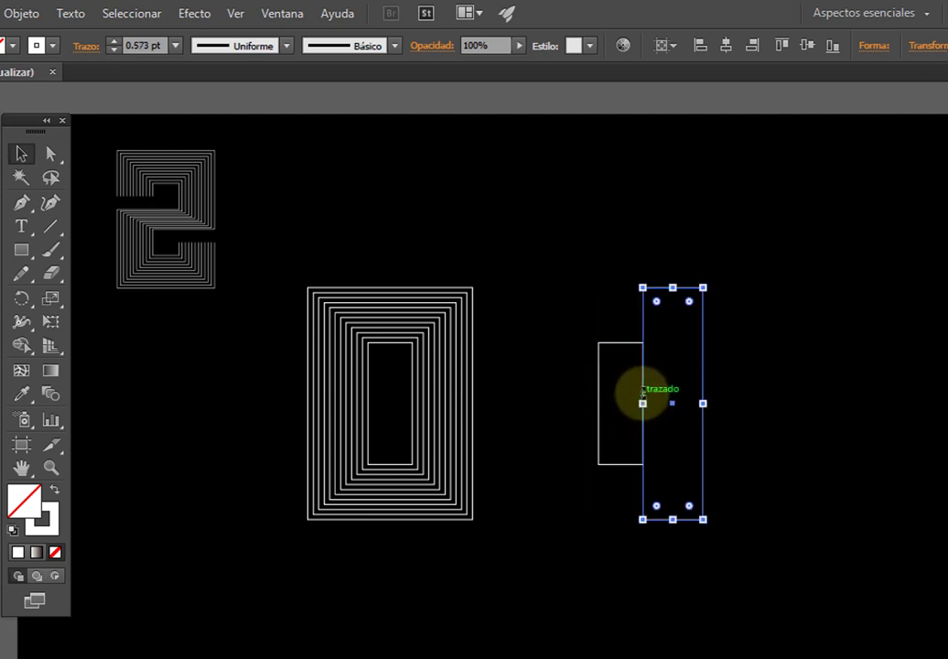
drag(621, 346, 624, 294)
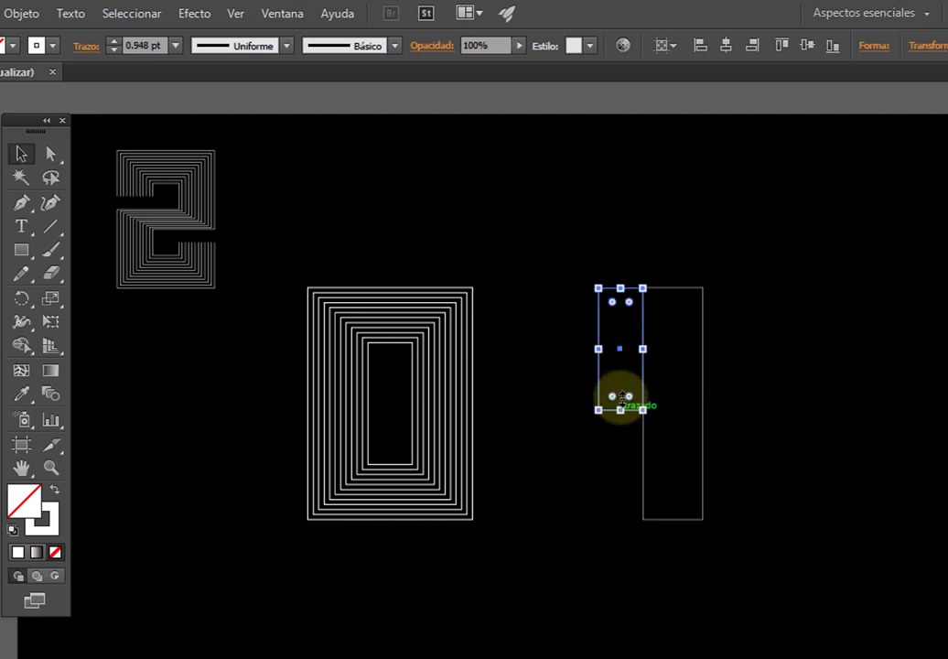
drag(620, 408, 622, 345)
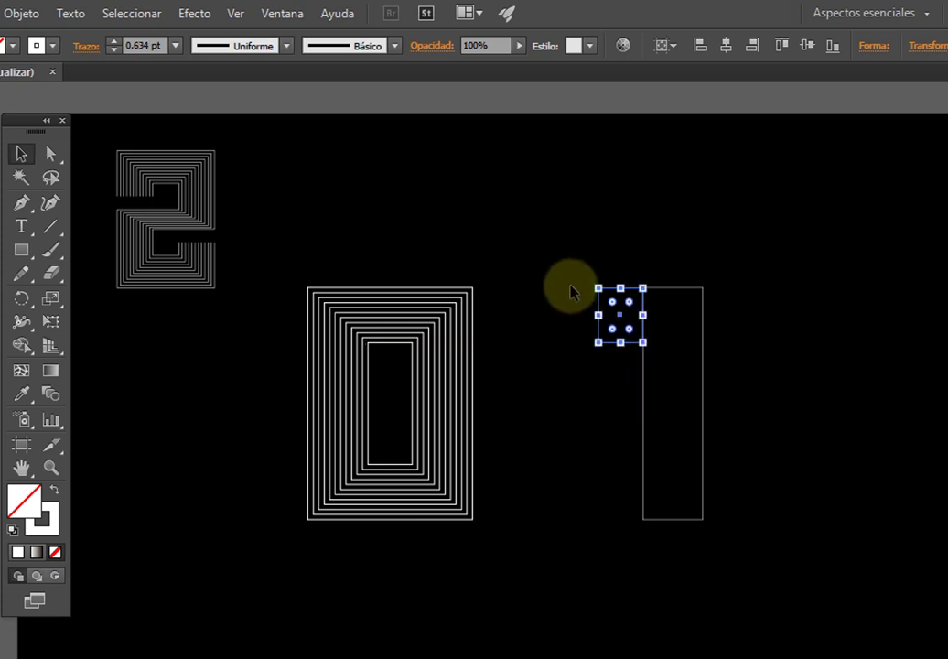
Step: Select the stem and flag rectangles of the 1 and unite them into one outline with Pathfinder (Buscatrazos)
click(565, 256)
drag(565, 253, 740, 393)
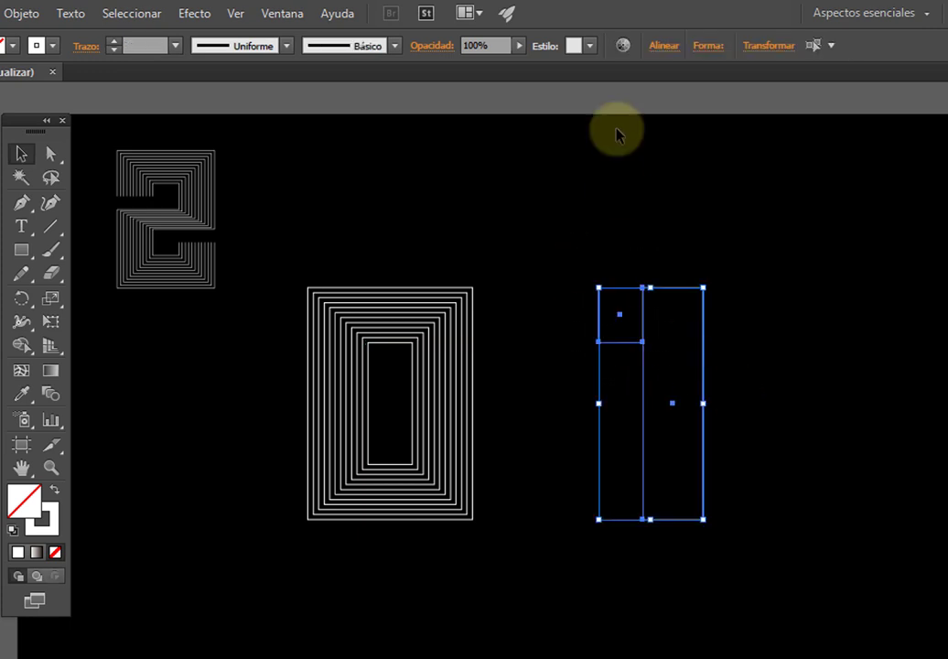
click(277, 13)
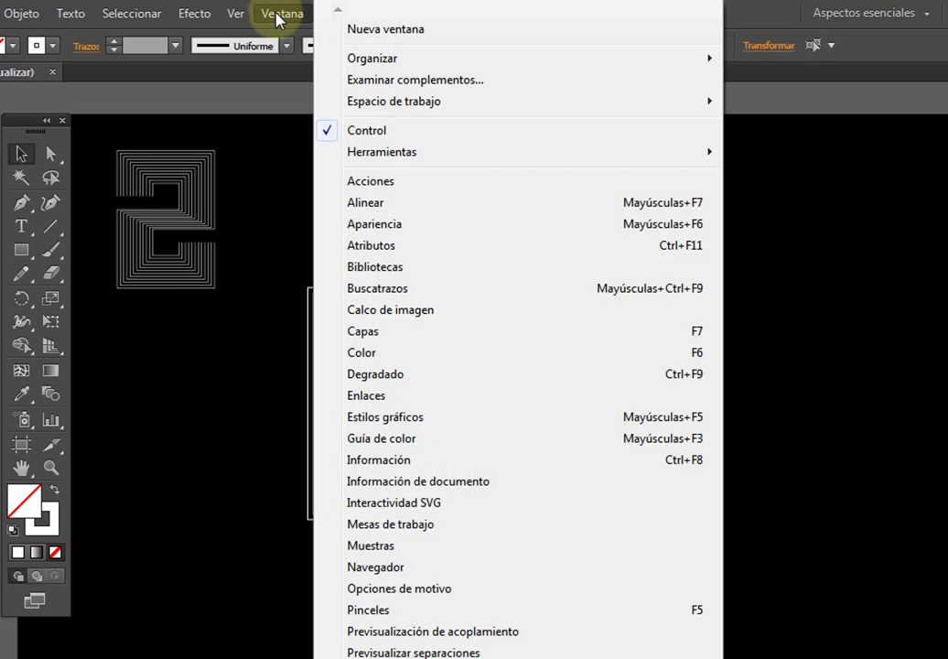
click(407, 288)
click(585, 179)
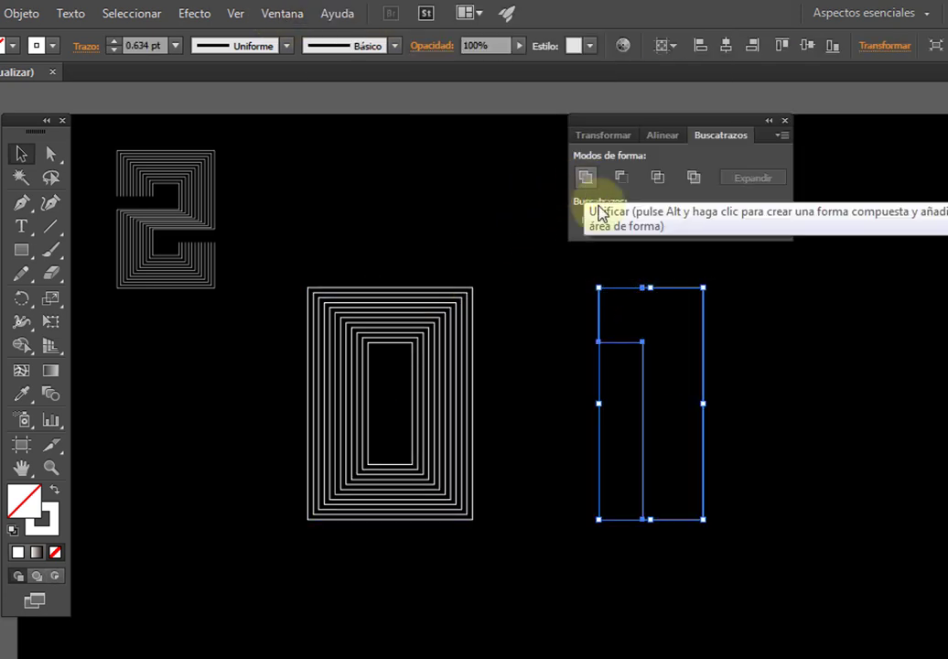
click(556, 293)
Step: Remove the extra anchor point in the middle of the 1's top edge with the Pen tool
click(629, 291)
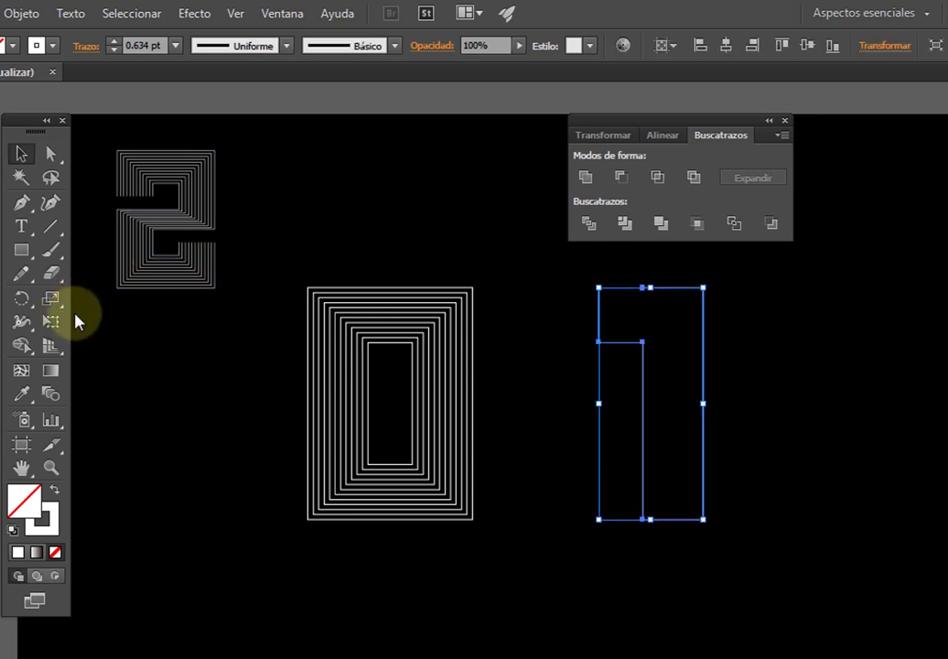
click(22, 203)
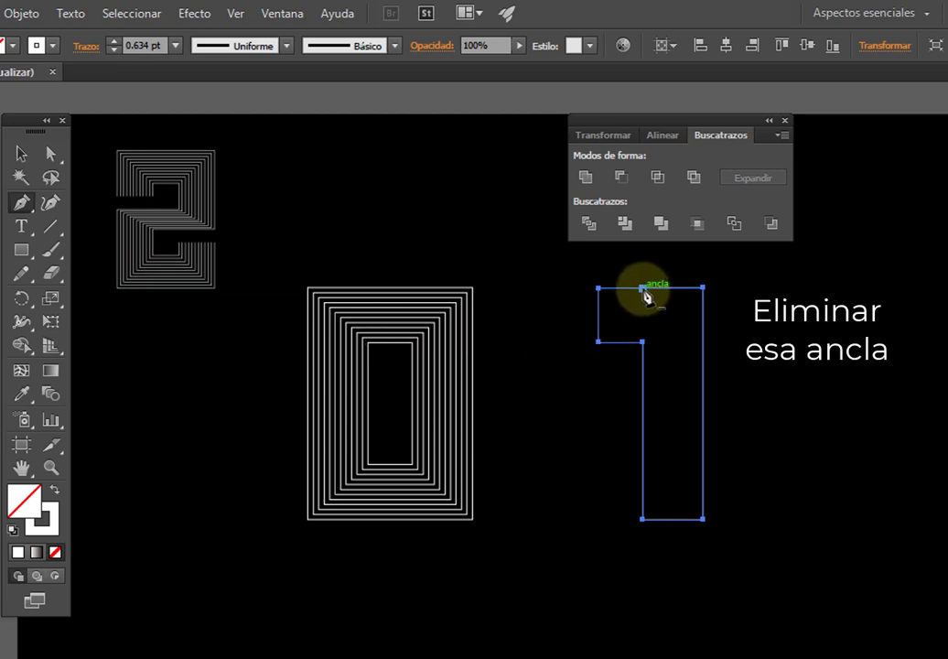
click(643, 290)
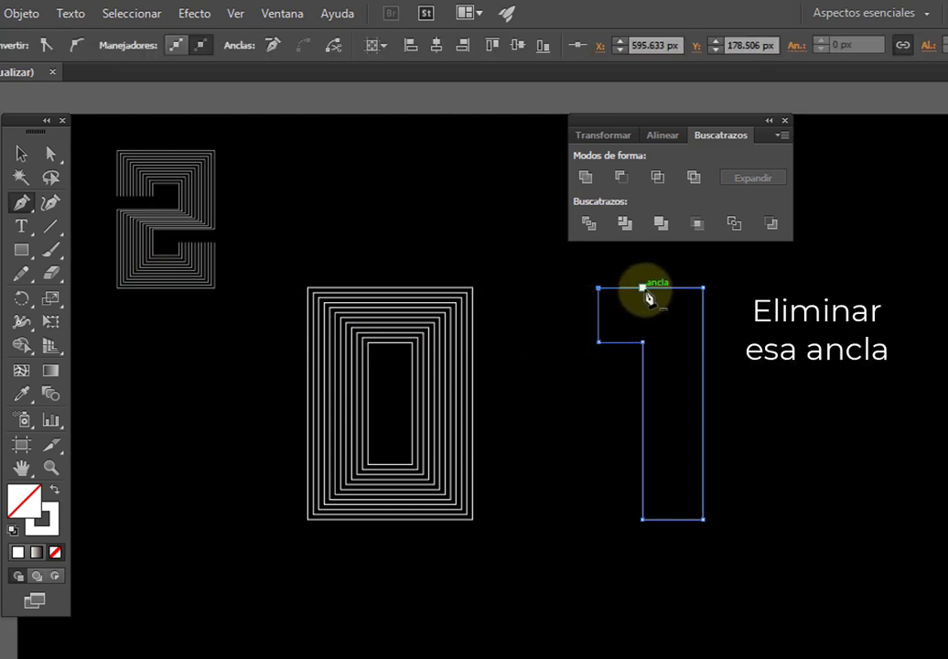
click(643, 289)
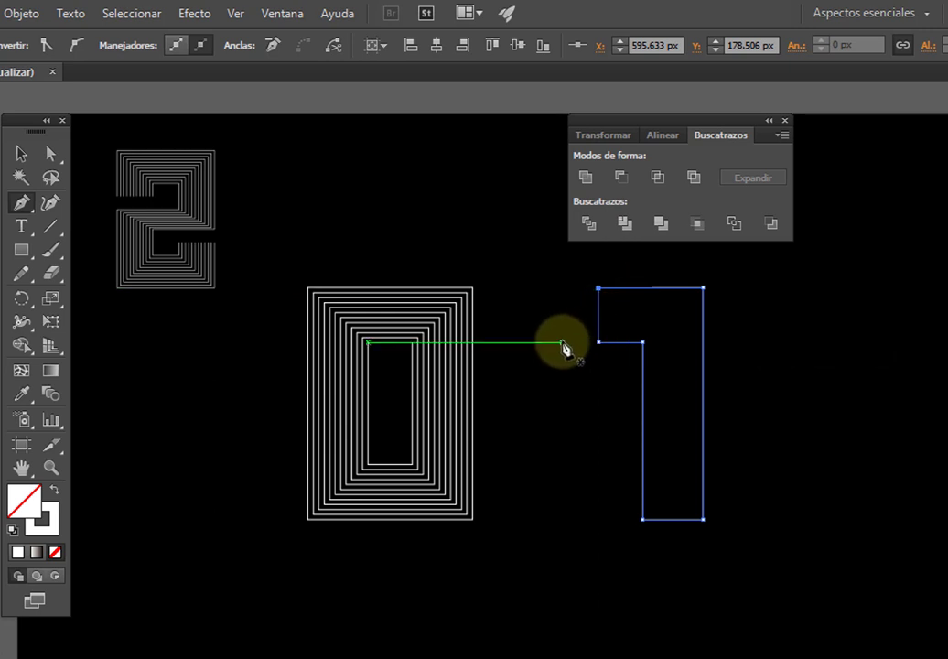
Step: Open the 1 outline into two paths by deleting the flag's vertical end segment and the stem's bottom segment with the Pen tool
click(599, 316)
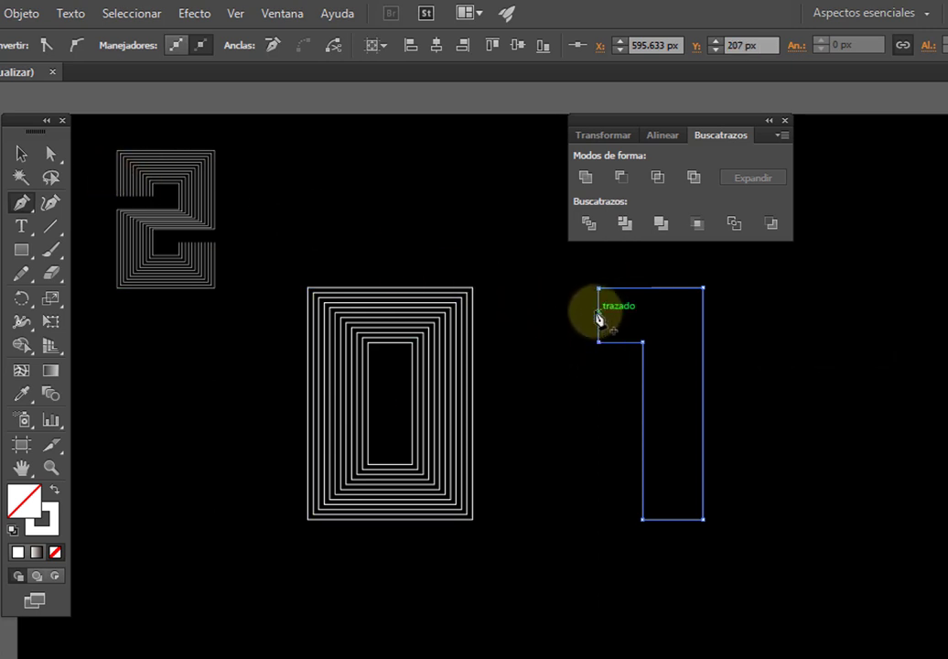
key(Delete)
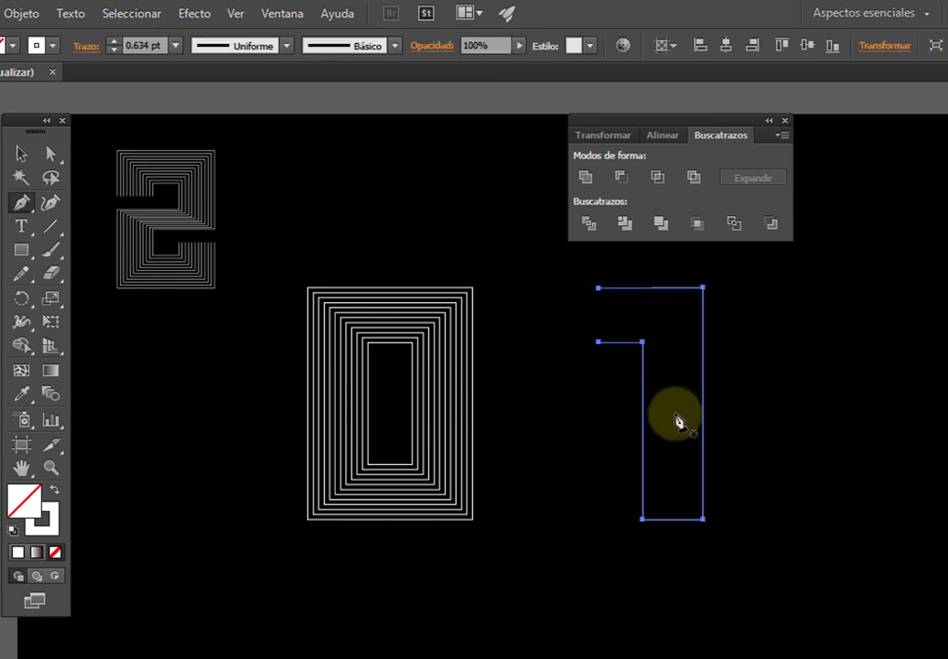
click(671, 519)
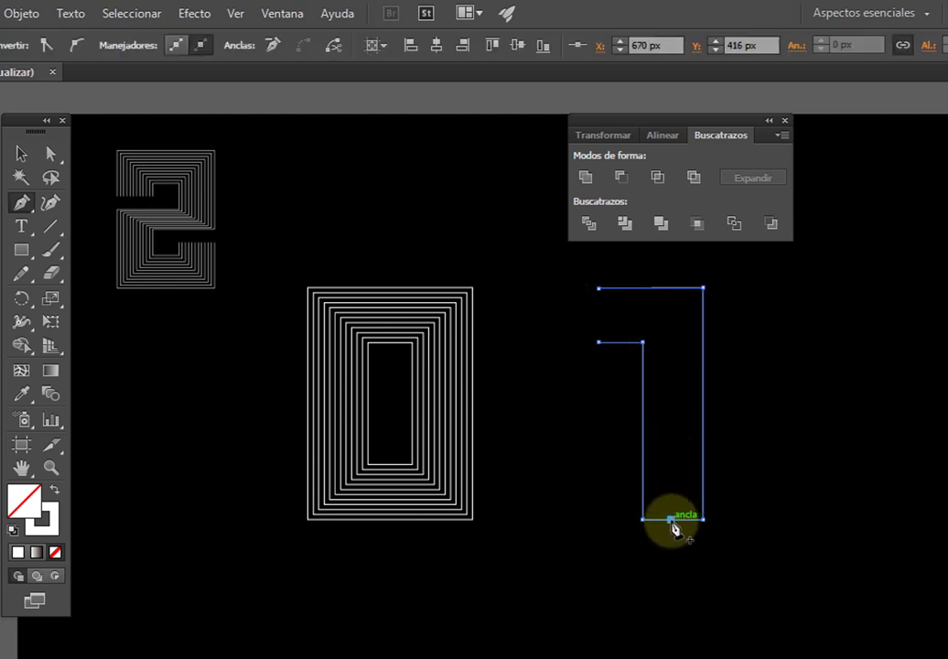
click(670, 520)
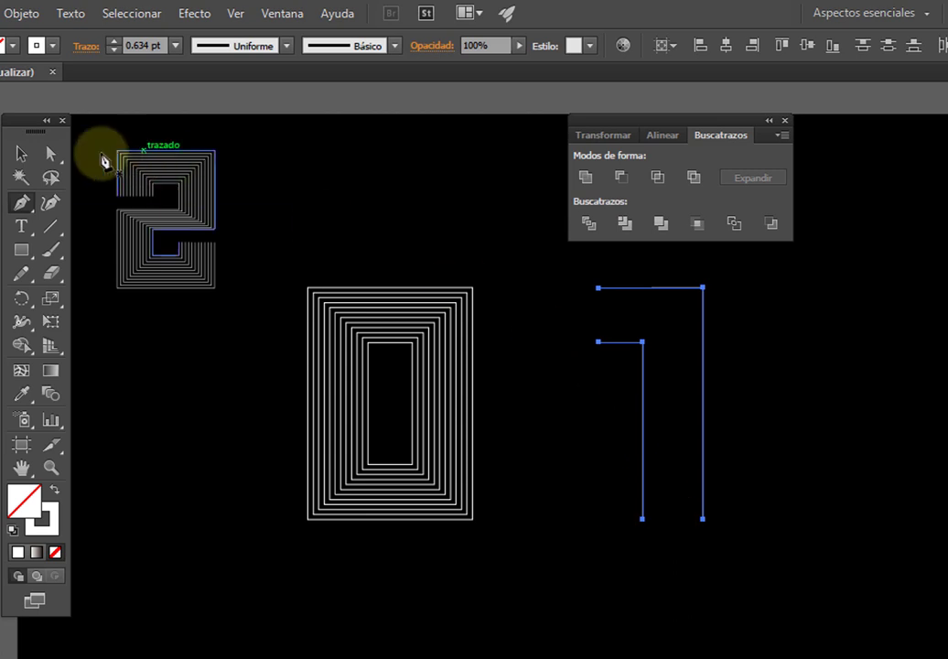
Step: Select both open paths of the 1, blend them from matching spots along the flag's horizontal edges, and deselect the result
click(22, 154)
click(574, 281)
drag(575, 281, 719, 391)
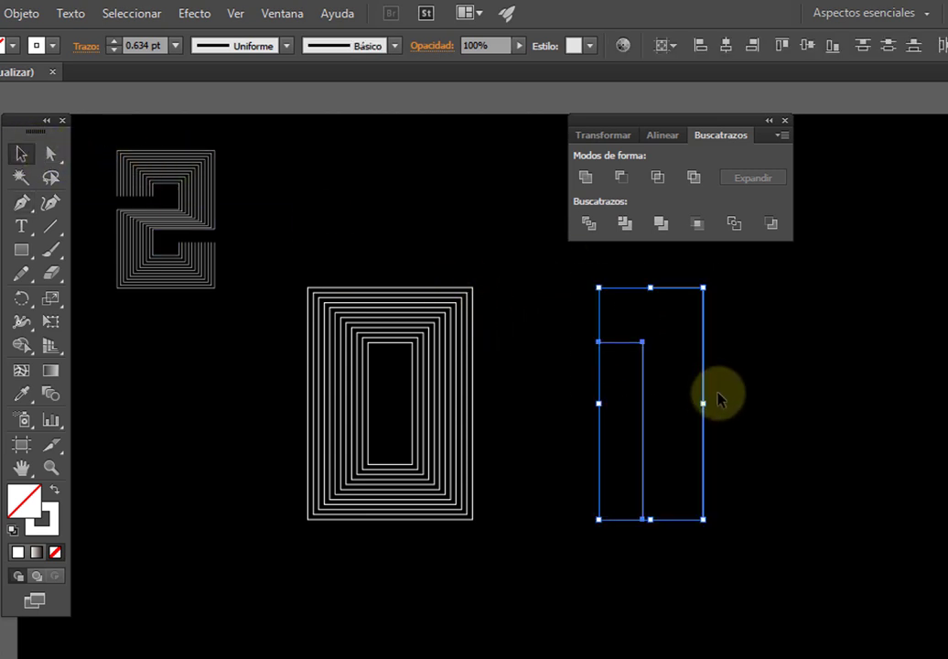
click(51, 393)
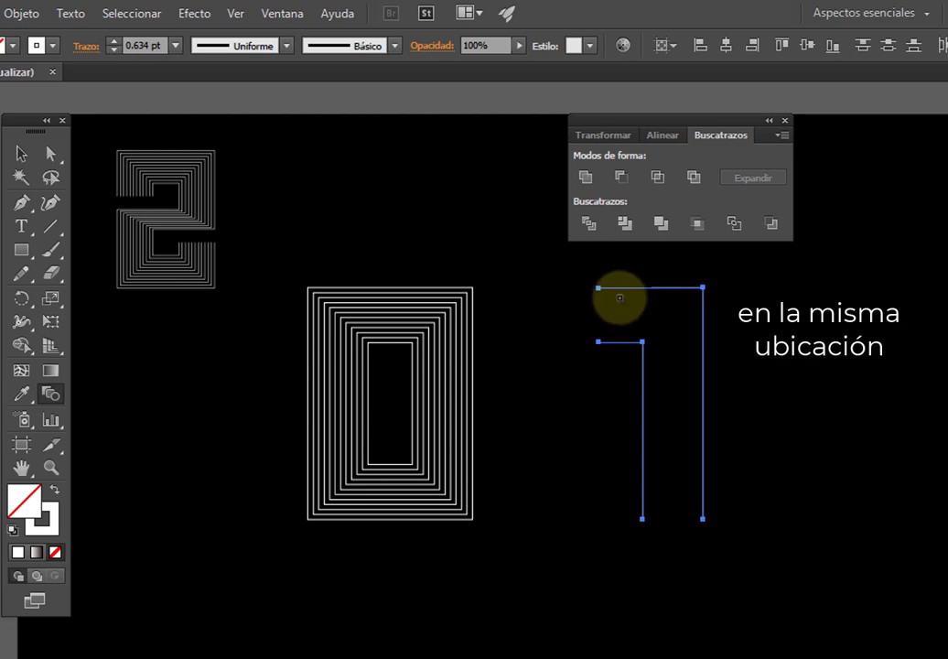
click(617, 341)
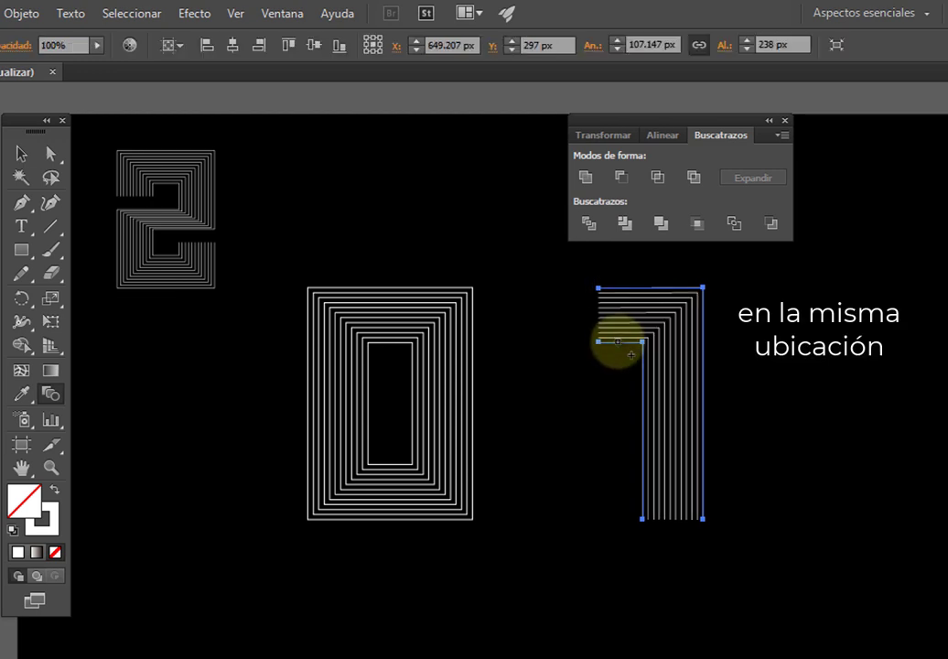
click(20, 154)
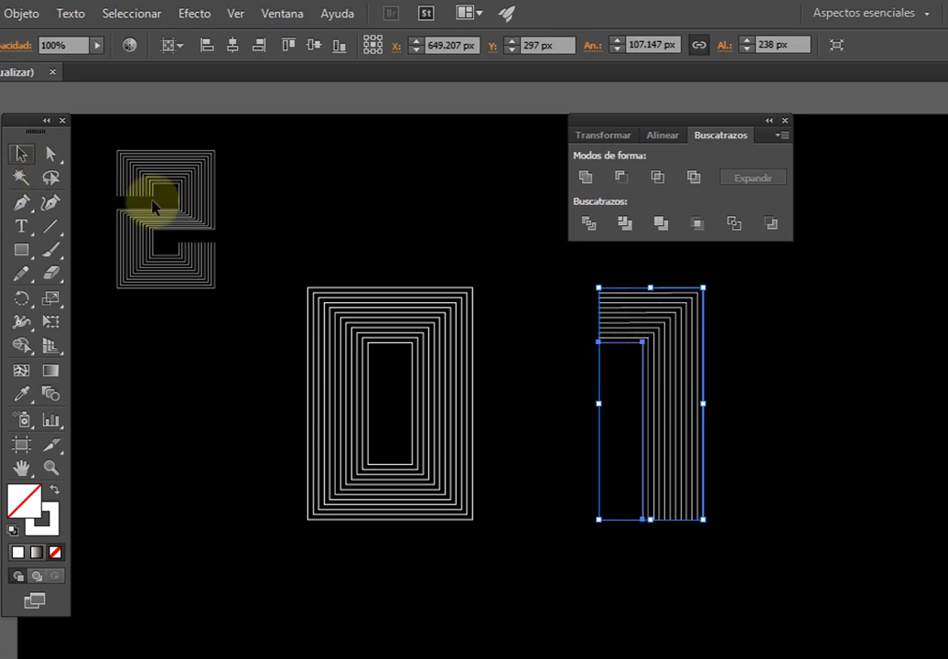
click(427, 229)
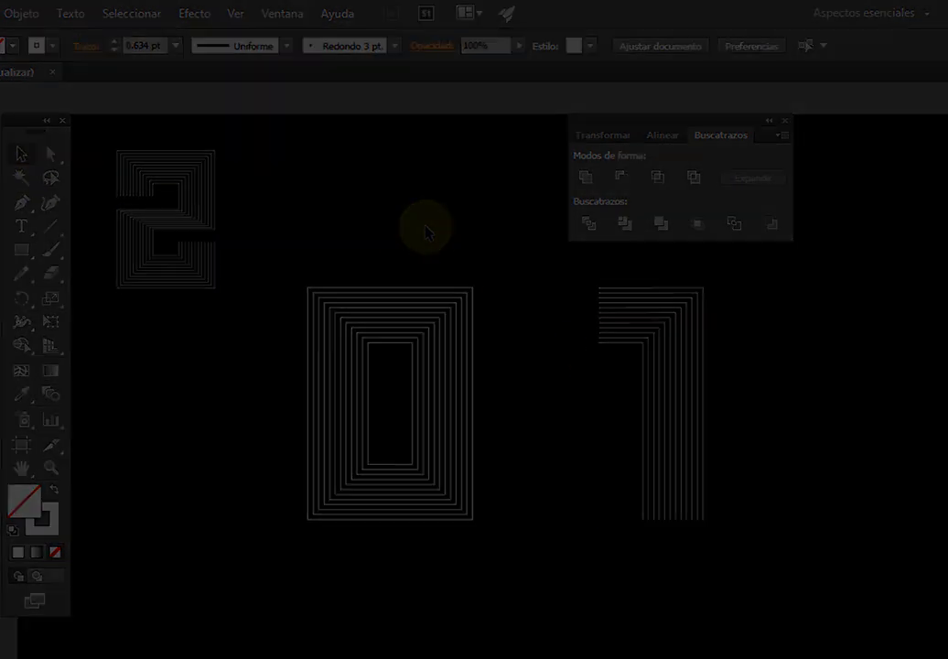